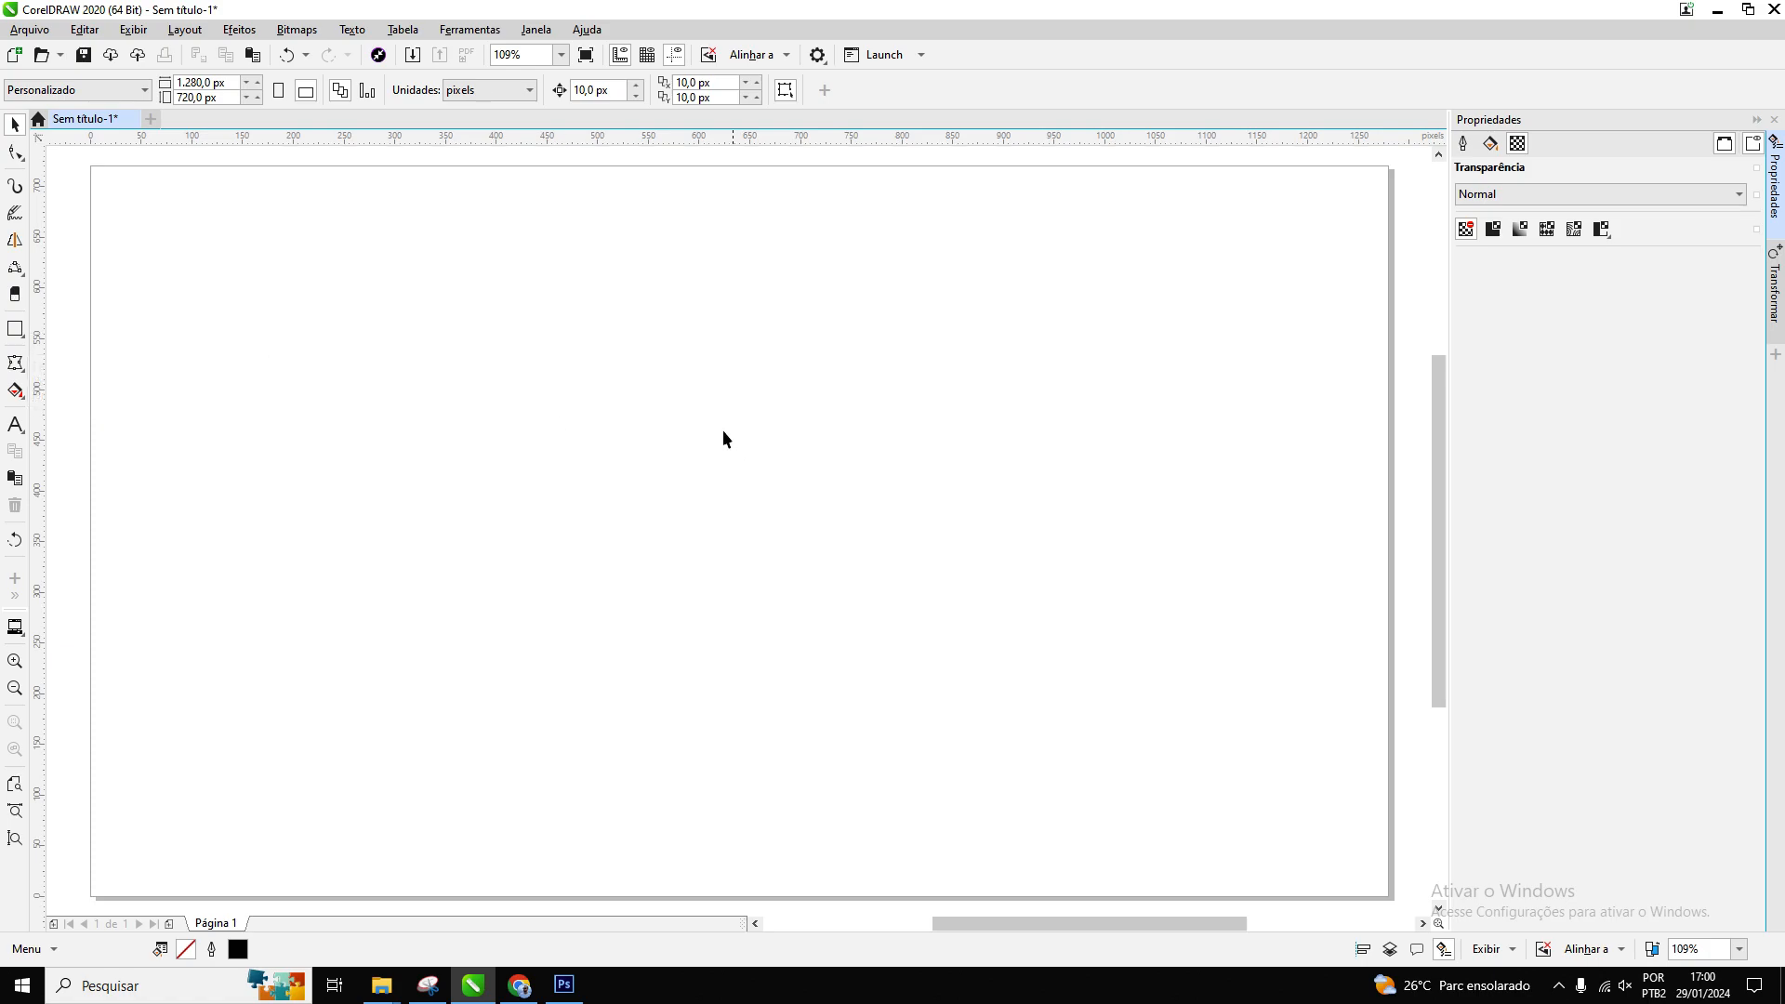
- Draw a circle about 440 px in diameter in the middle of the page
{"action": "left_click", "coordinate": [23, 330]}
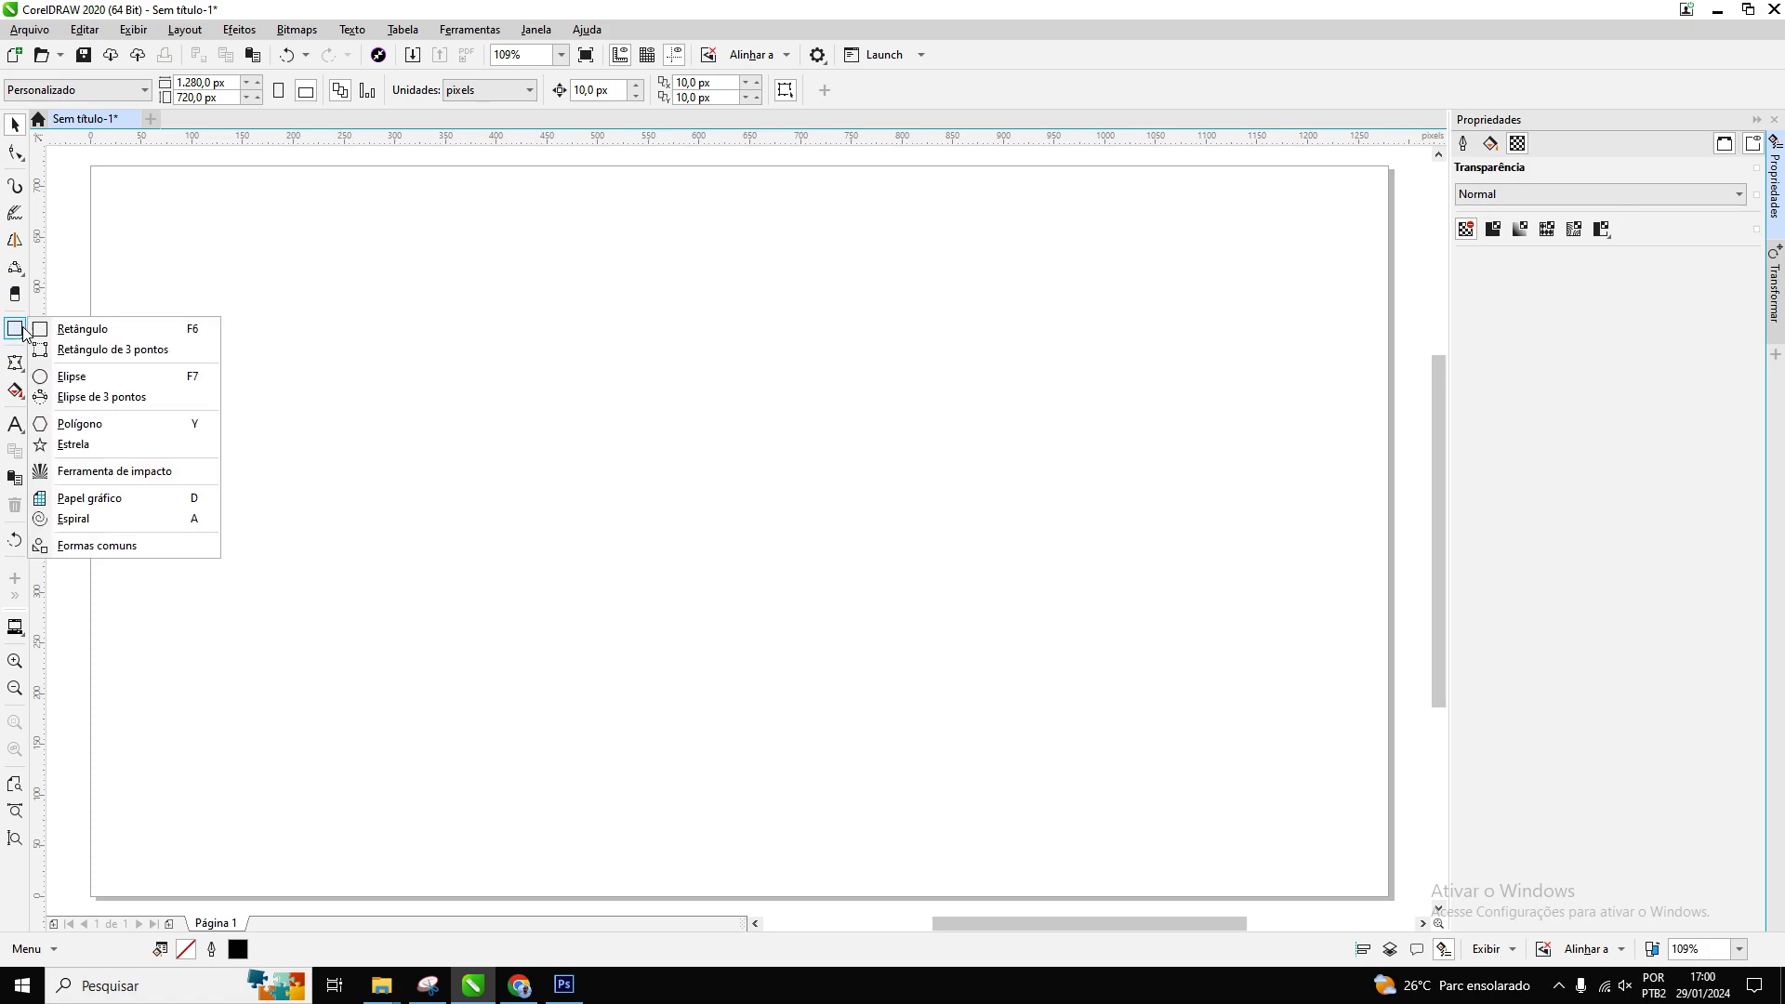
{"action": "left_click", "coordinate": [94, 381]}
{"action": "left_click_drag", "start_coordinate": [574, 303], "coordinate": [906, 750]}
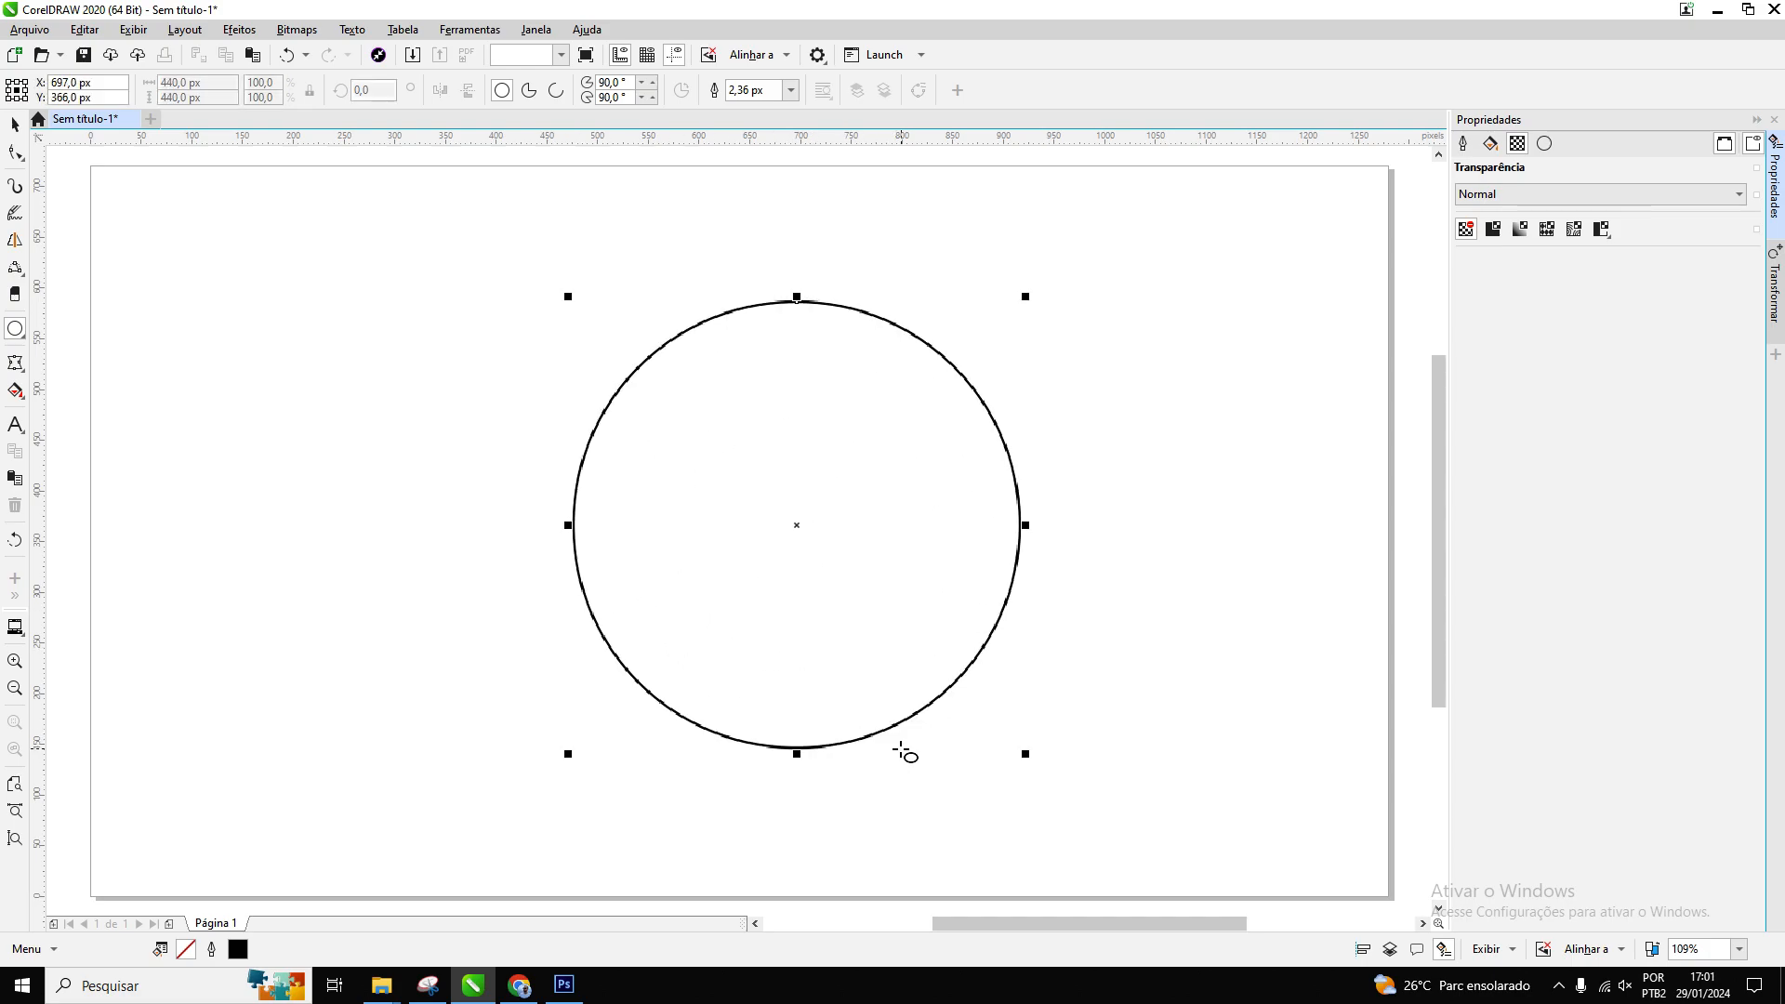
- Move the circle to the page's centre, at about X 636 px and Y 368 px
{"action": "key", "text": "space"}
{"action": "left_click_drag", "start_coordinate": [696, 445], "coordinate": [445, 403]}
{"action": "scroll", "coordinate": [406, 317], "scroll_direction": "up", "scroll_amount": 2}
{"action": "scroll", "coordinate": [415, 359], "scroll_direction": "down", "scroll_amount": 2}
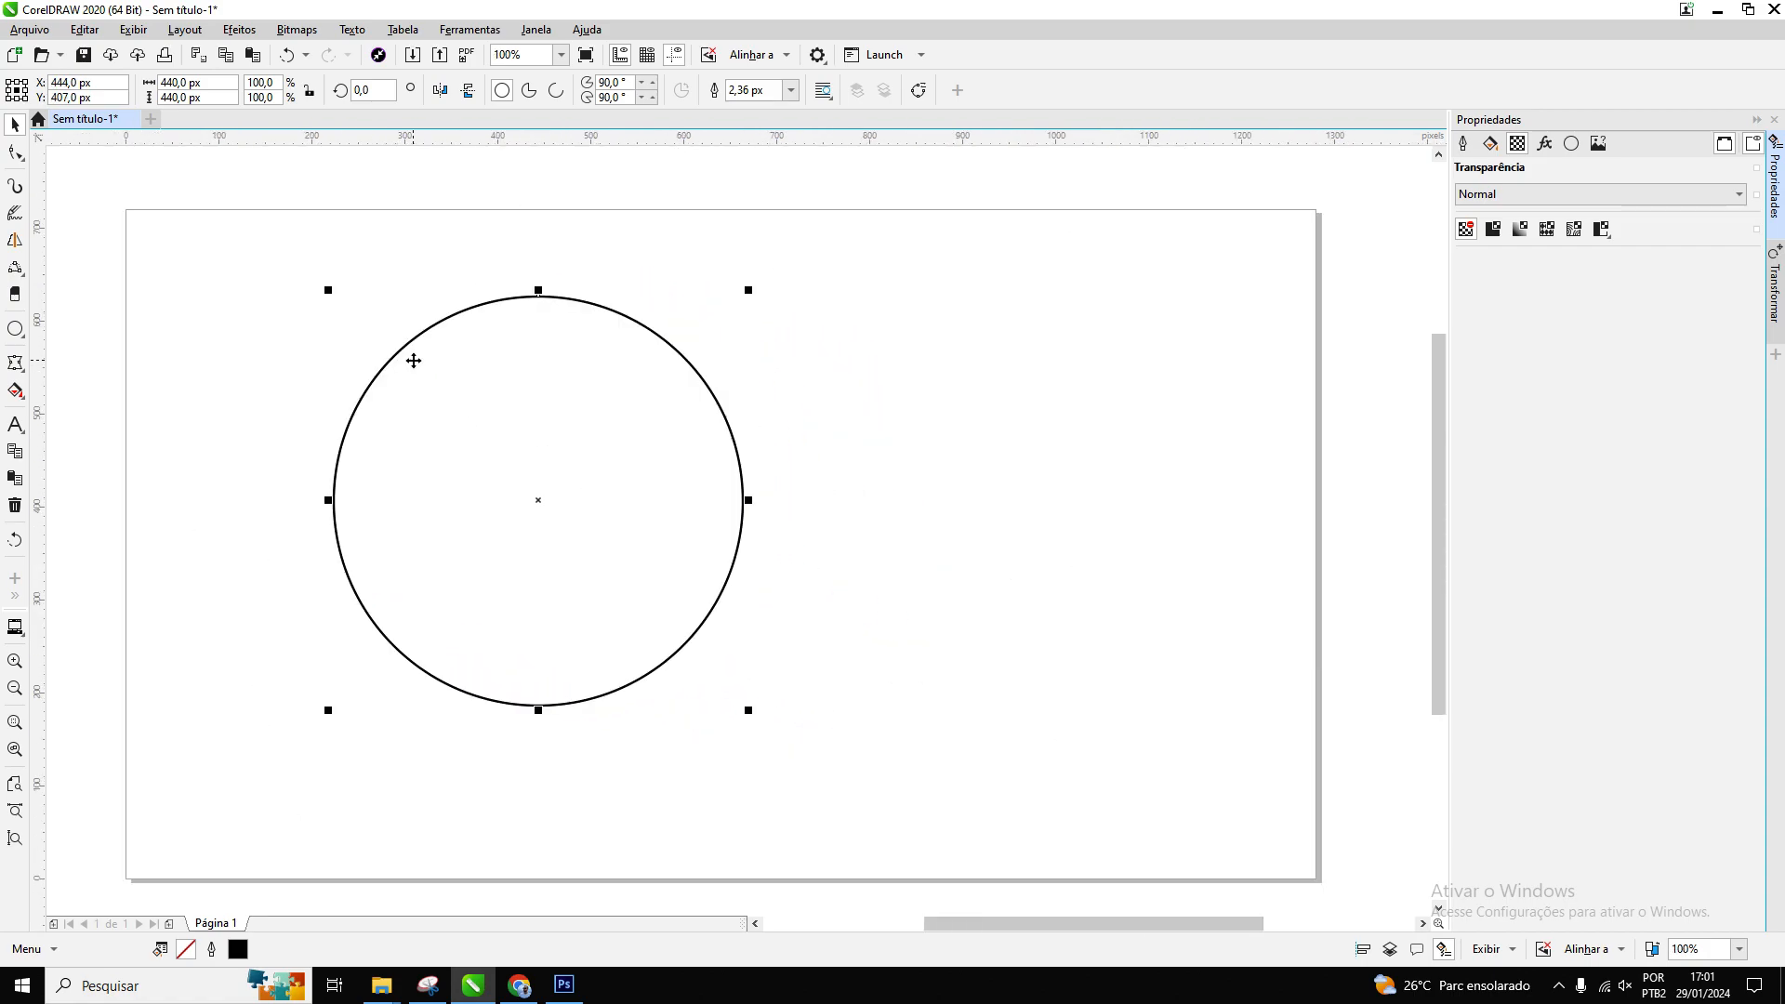
{"action": "left_click_drag", "start_coordinate": [538, 712], "coordinate": [542, 493]}
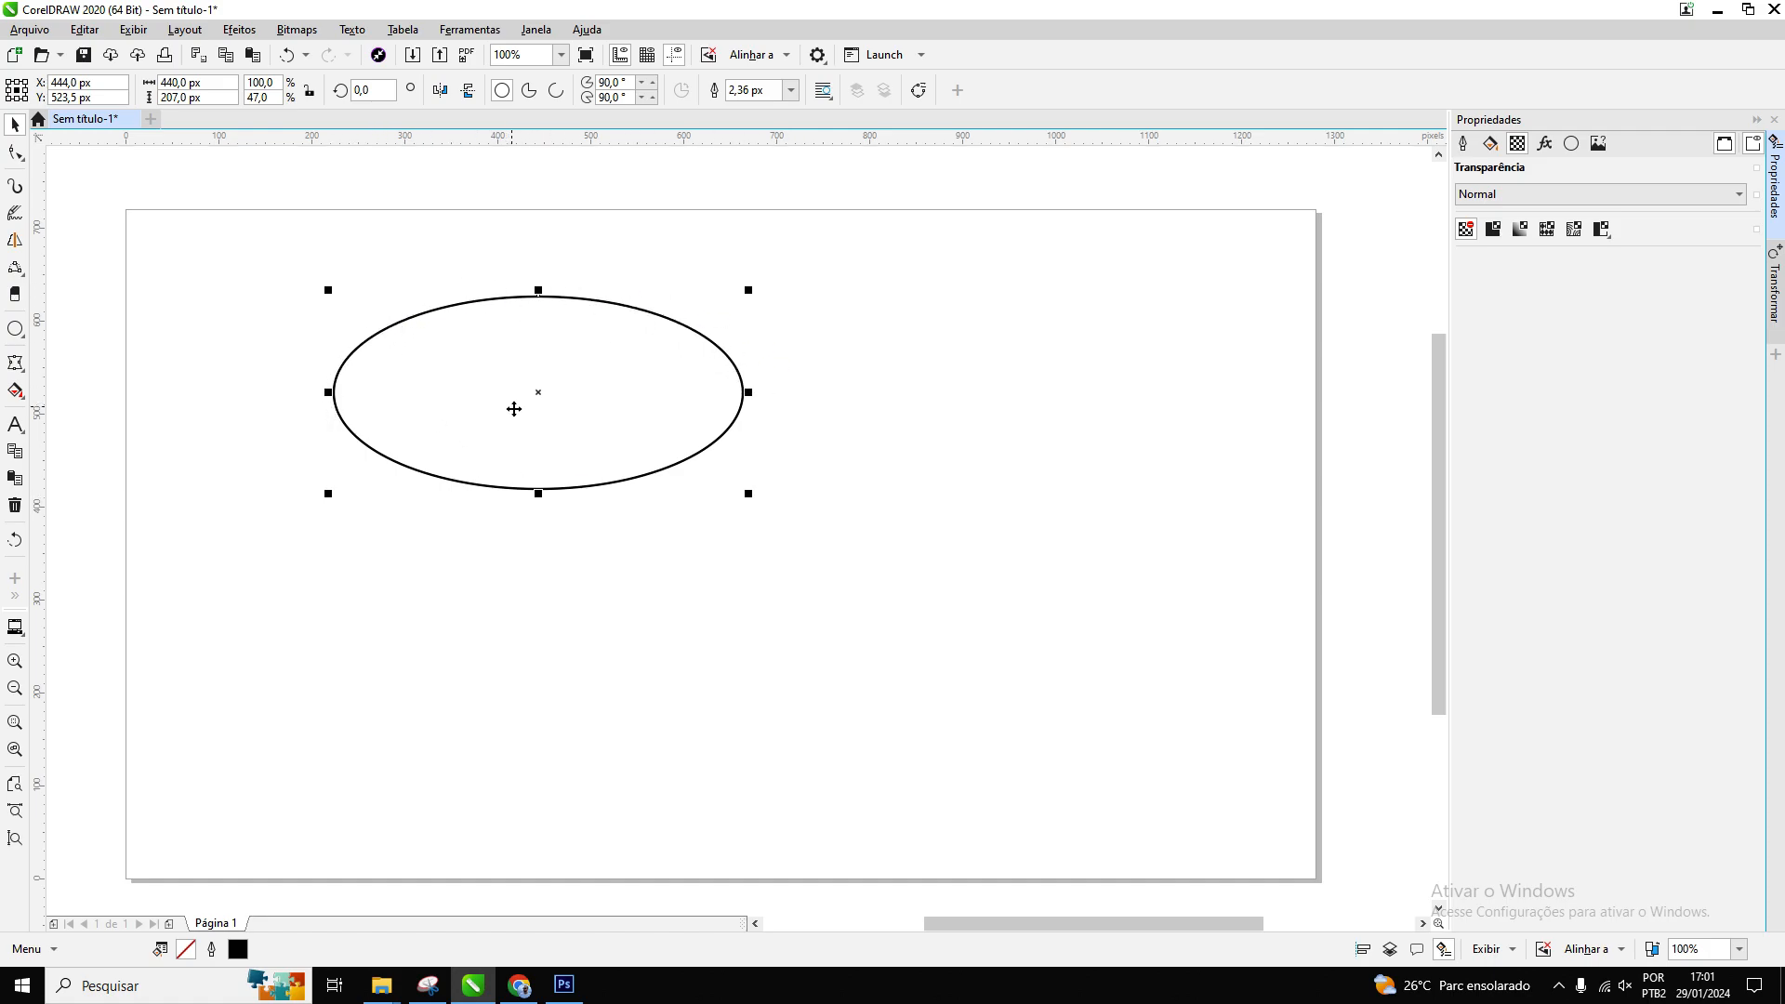
{"action": "key", "text": "ctrl+z"}
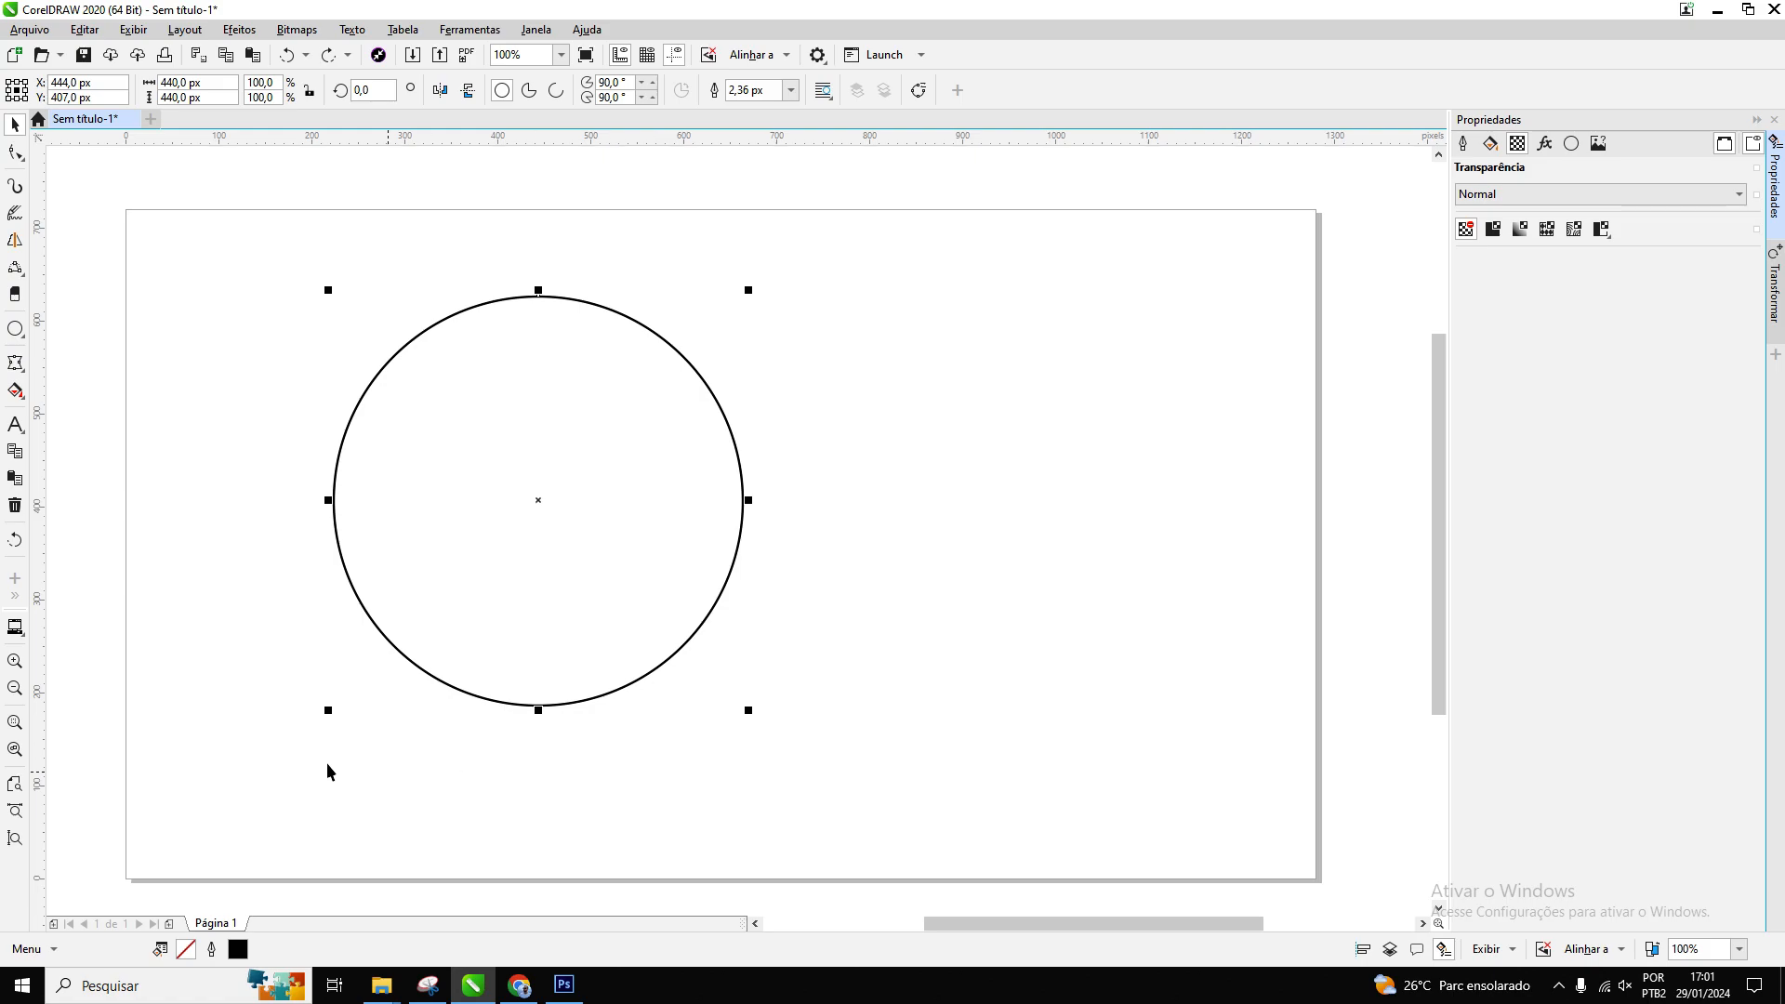
{"action": "left_click_drag", "start_coordinate": [538, 501], "coordinate": [718, 537]}
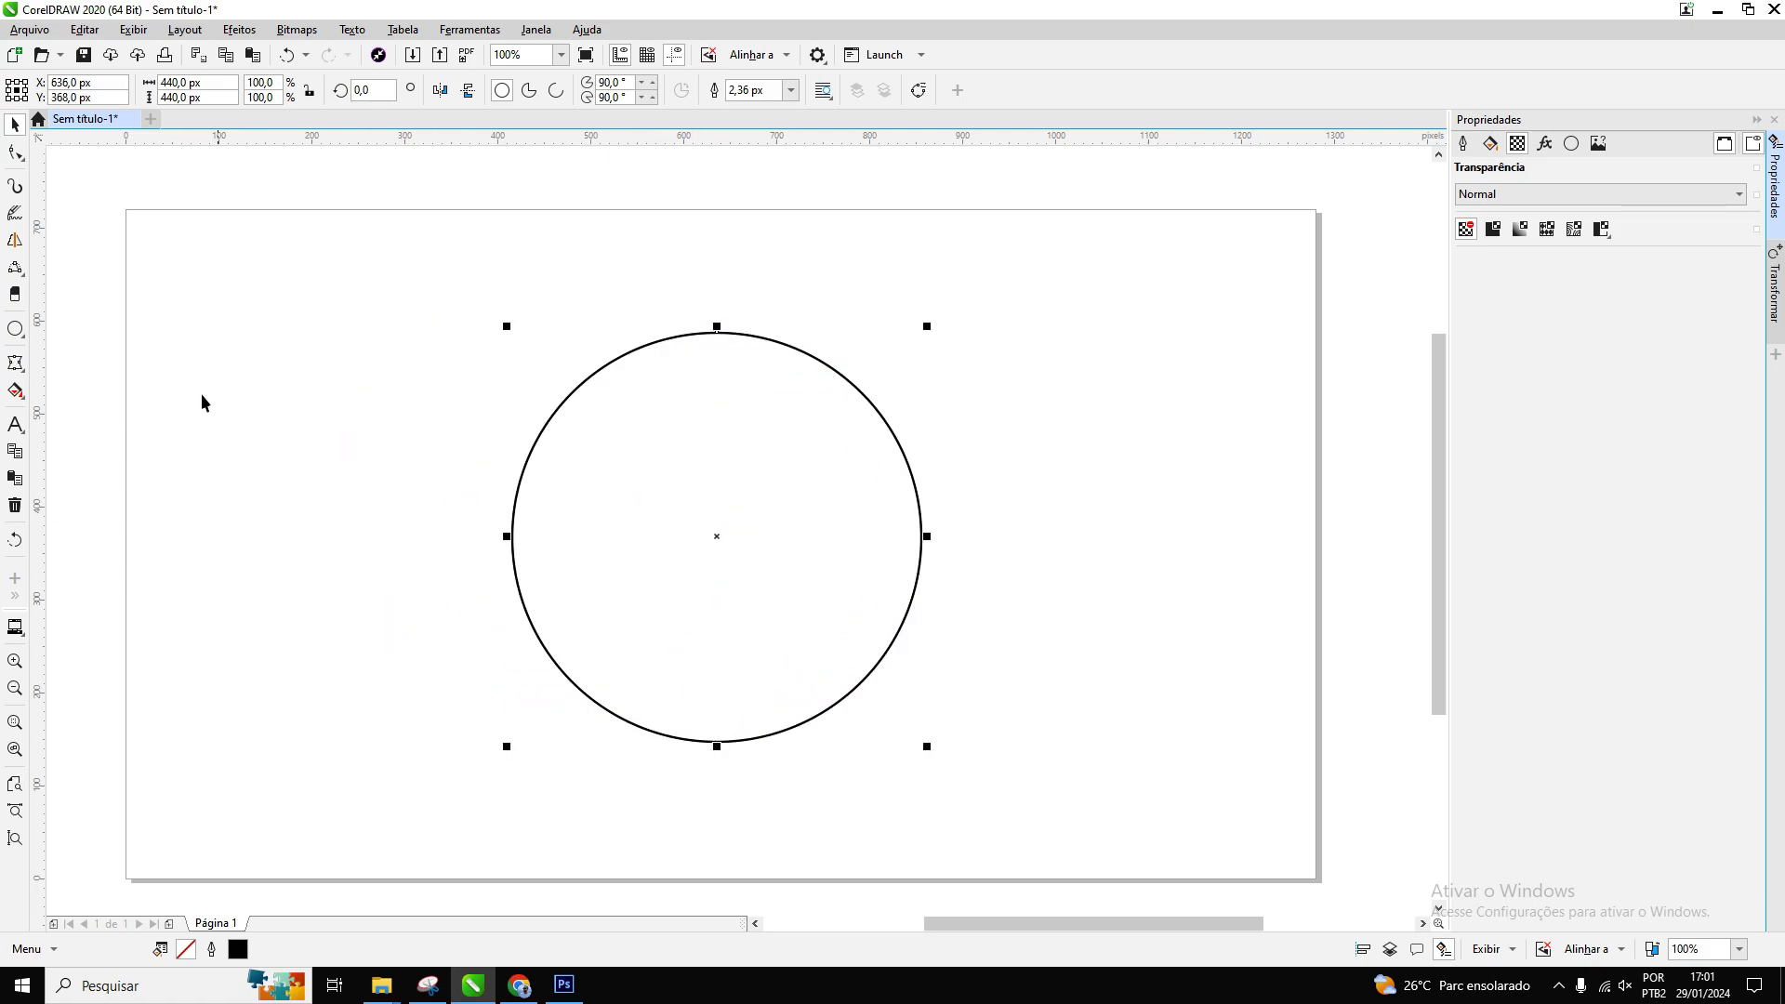
- Add the text "TEXTO CURVADO" along the circle's outline, starting from its upper edge
{"action": "left_click", "coordinate": [15, 424]}
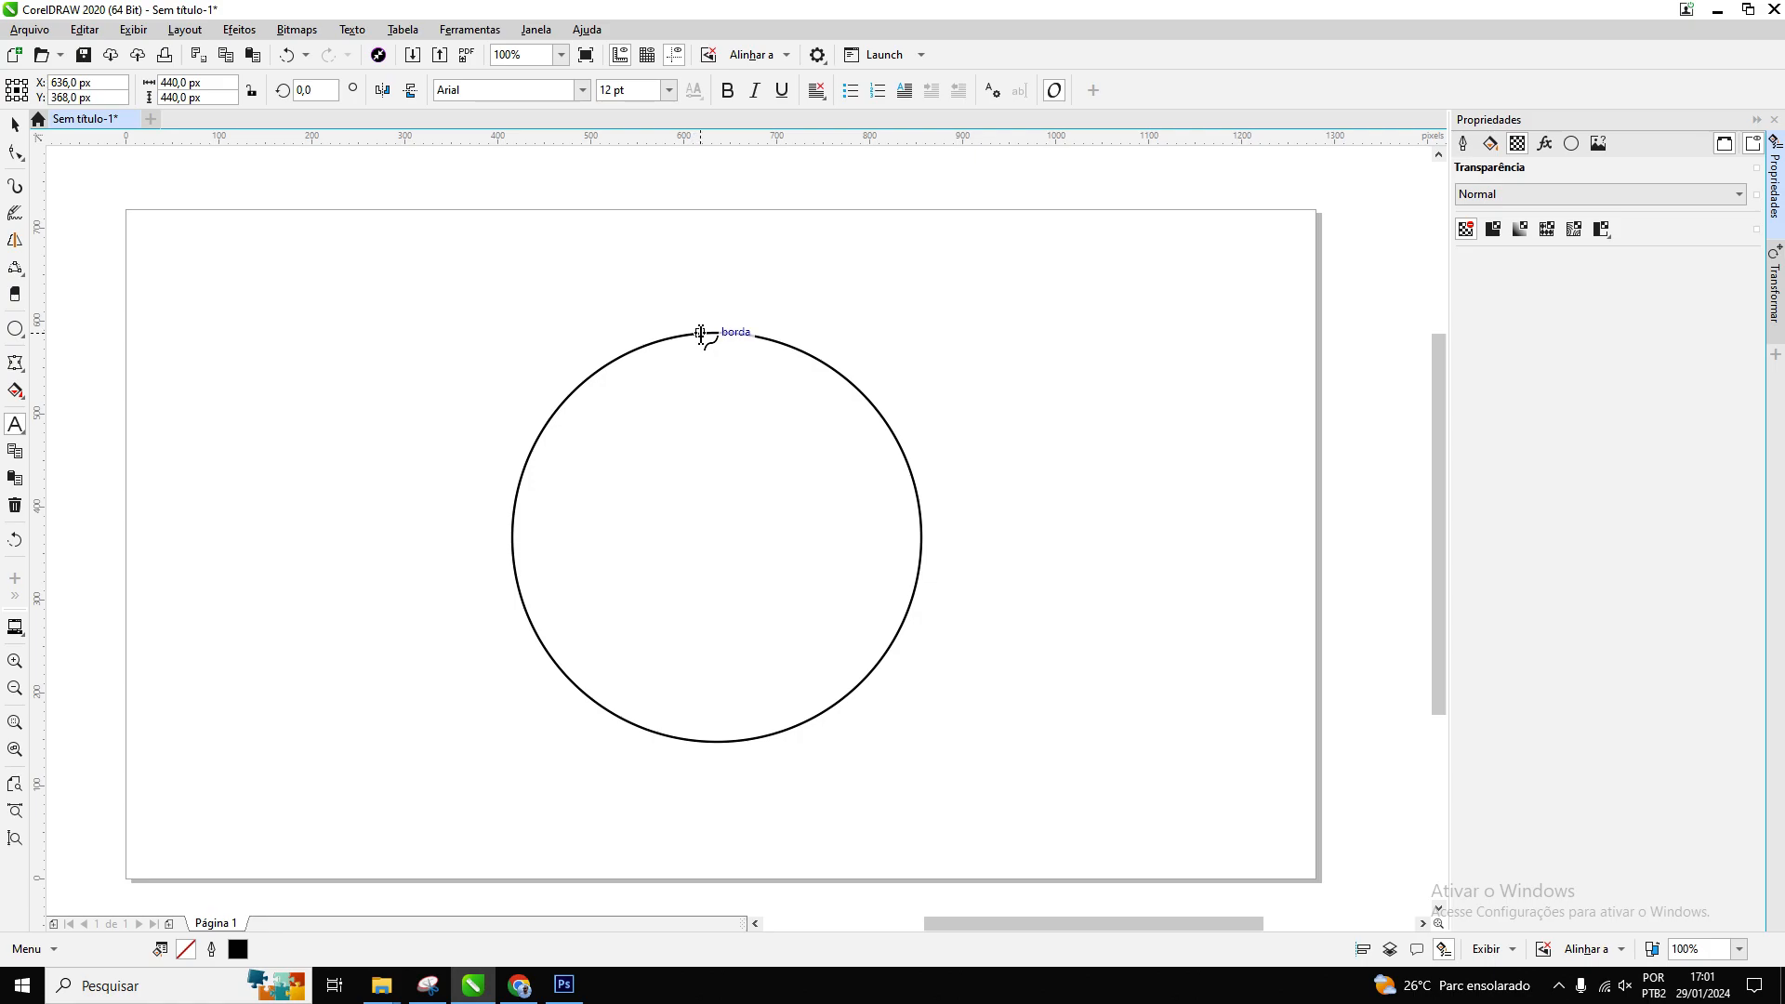
{"action": "left_click", "coordinate": [697, 332]}
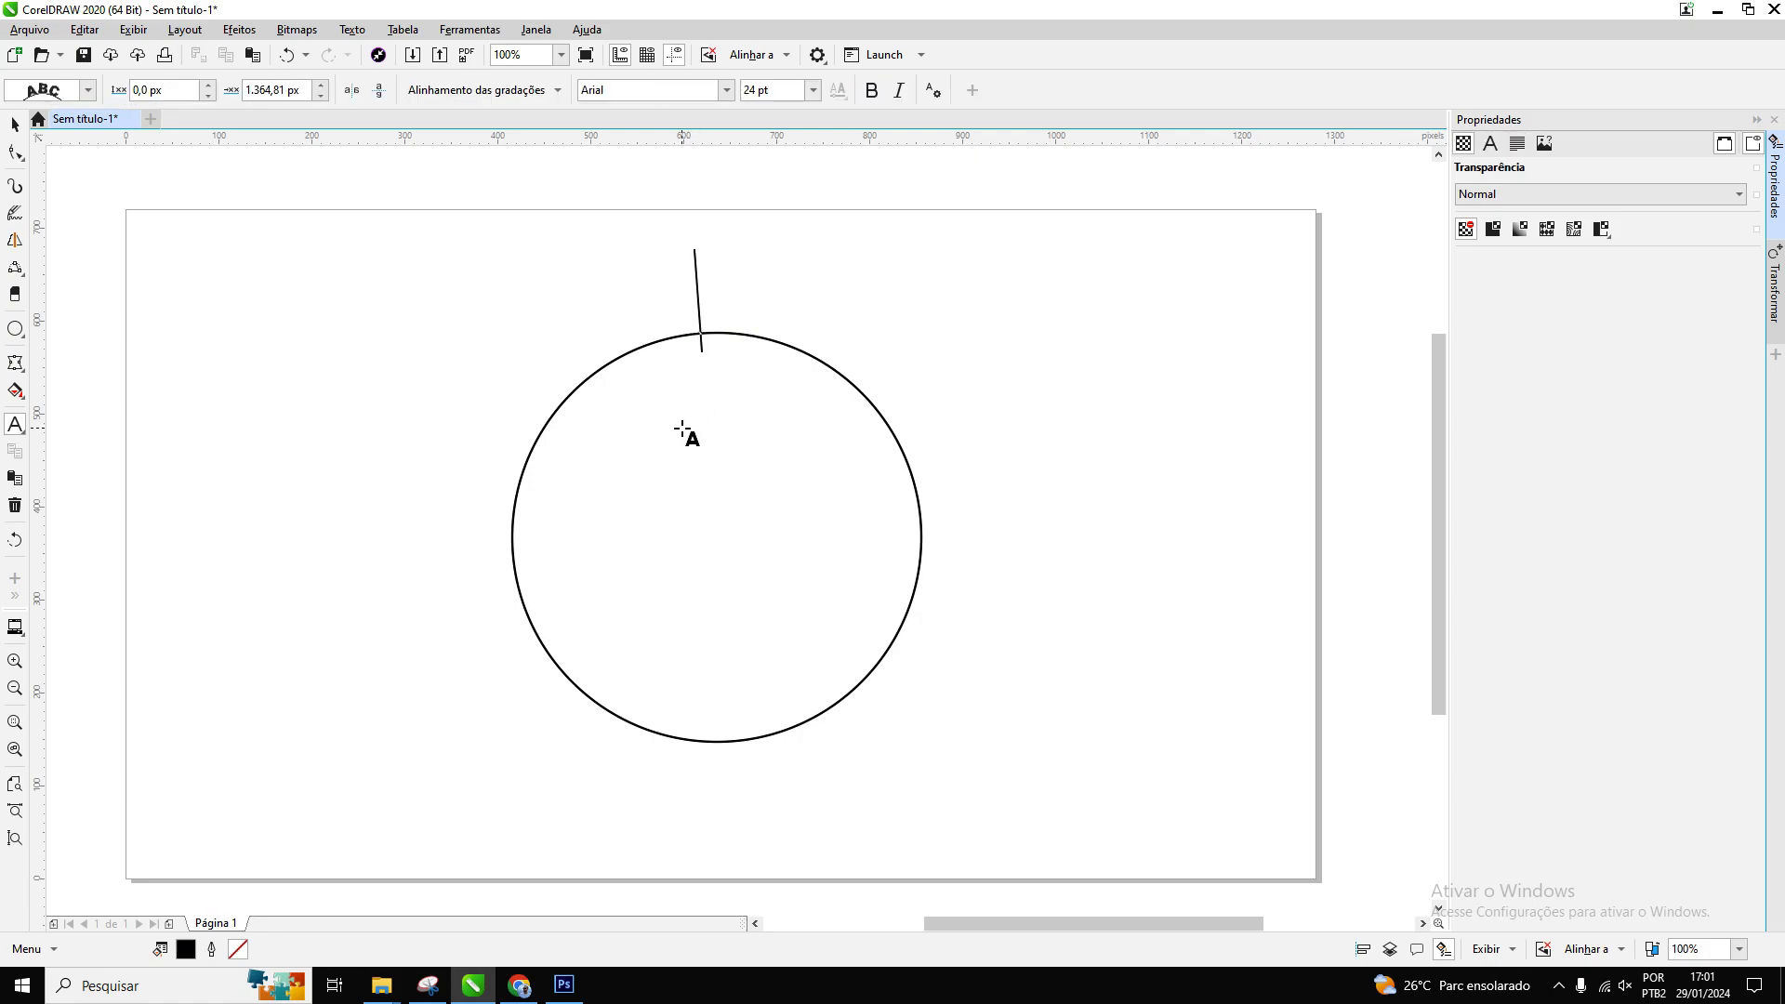
{"action": "type", "text": "TEXTO CURVADO"}
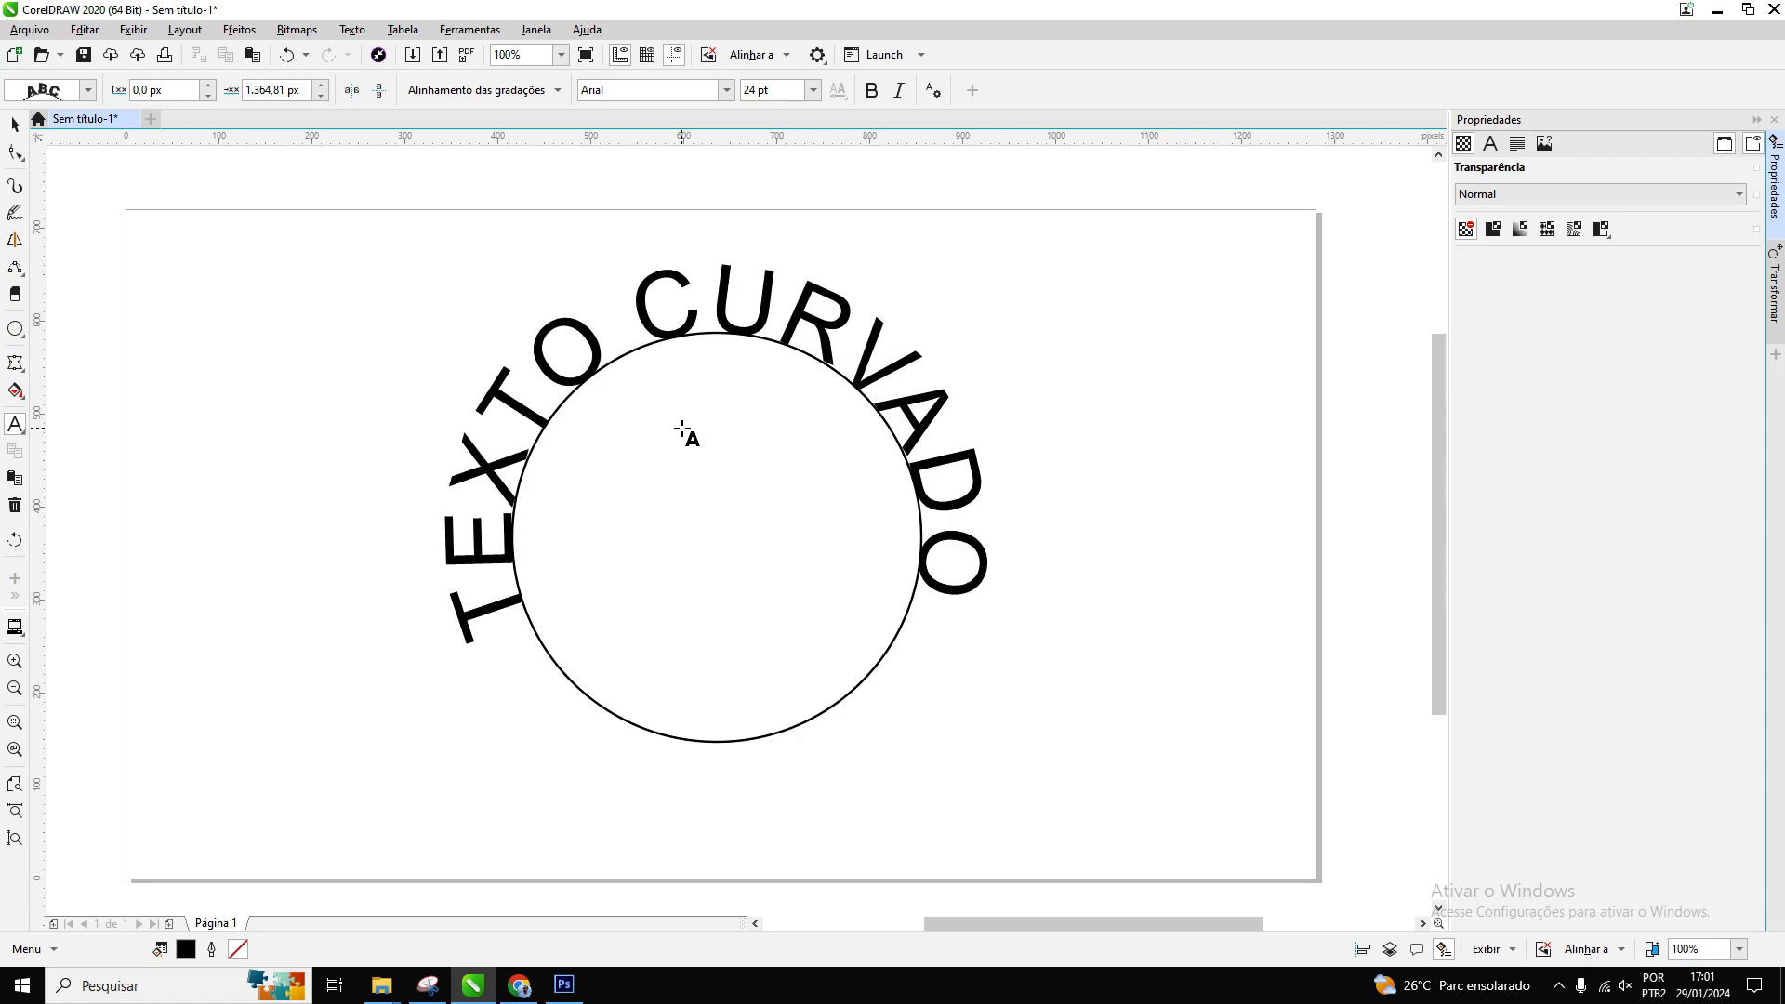
- Shrink the "TEXTO CURVADO" text on the circle to about 15 pt
{"action": "left_click_drag", "start_coordinate": [996, 656], "coordinate": [984, 582]}
{"action": "left_click", "coordinate": [14, 125]}
{"action": "left_click", "coordinate": [403, 516]}
{"action": "left_click", "coordinate": [660, 543]}
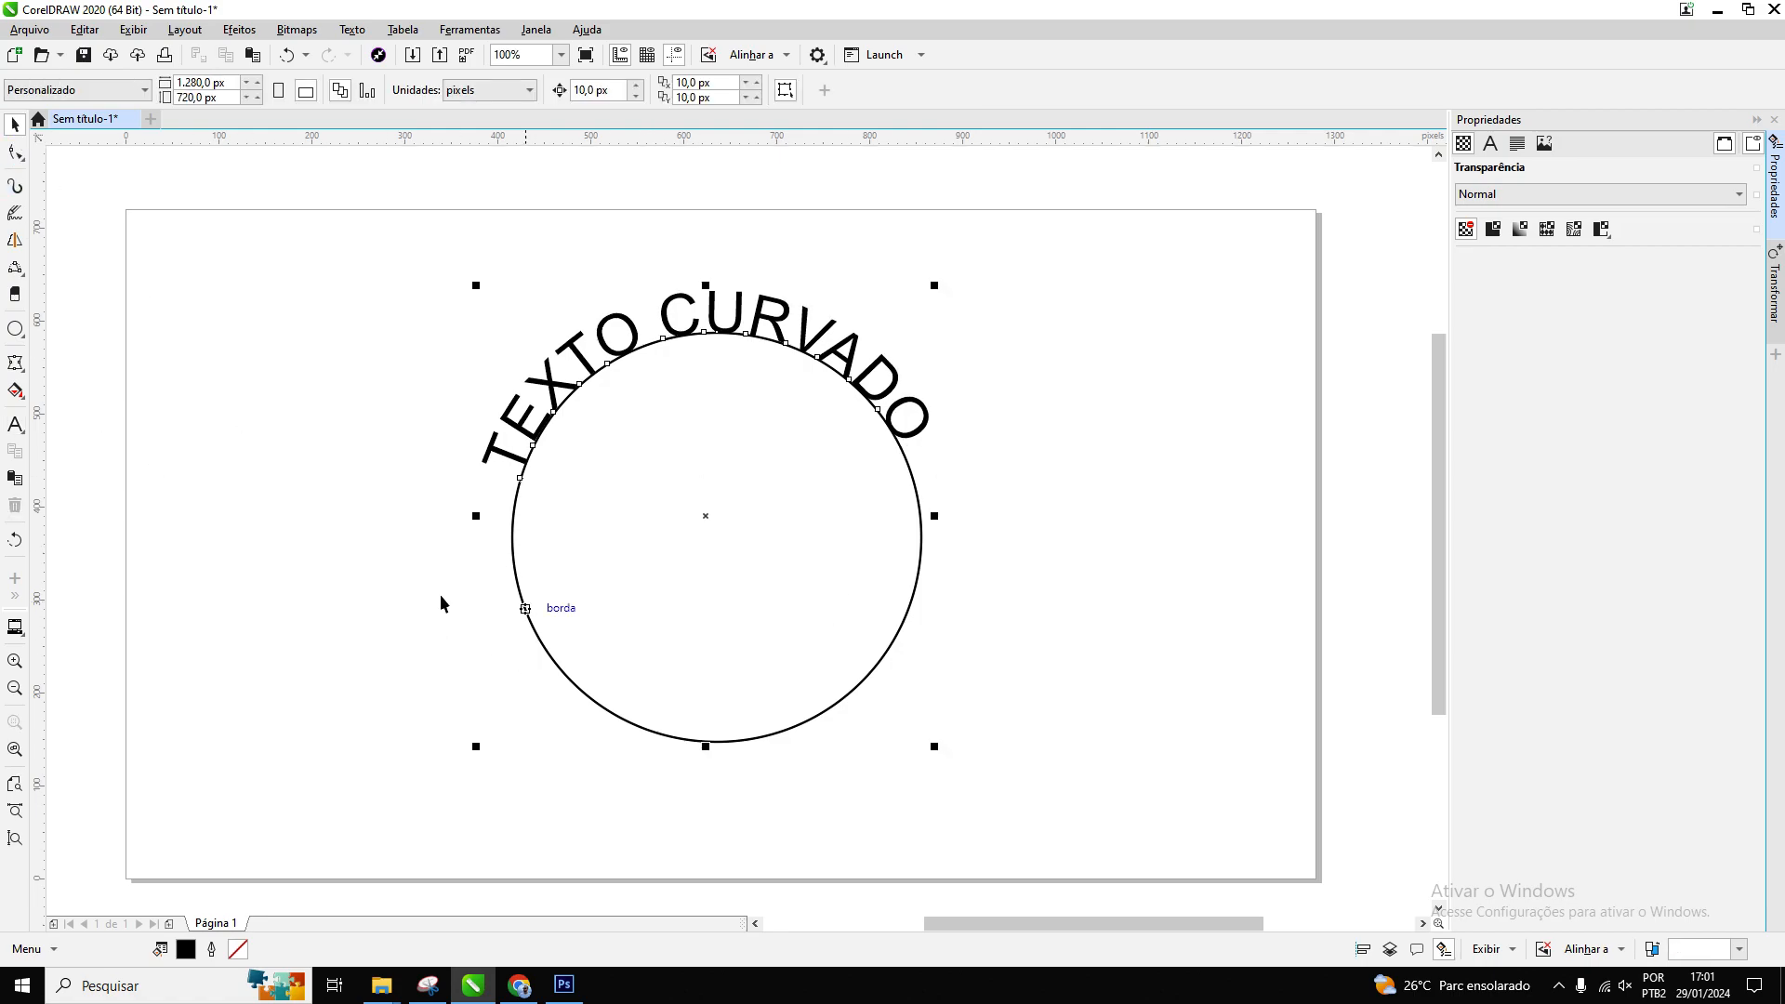
- Add the text "NO PROGRAMA CORE DRAW" along the circle's lower edge and shrink it to about 11 pt
{"action": "left_click", "coordinate": [15, 424]}
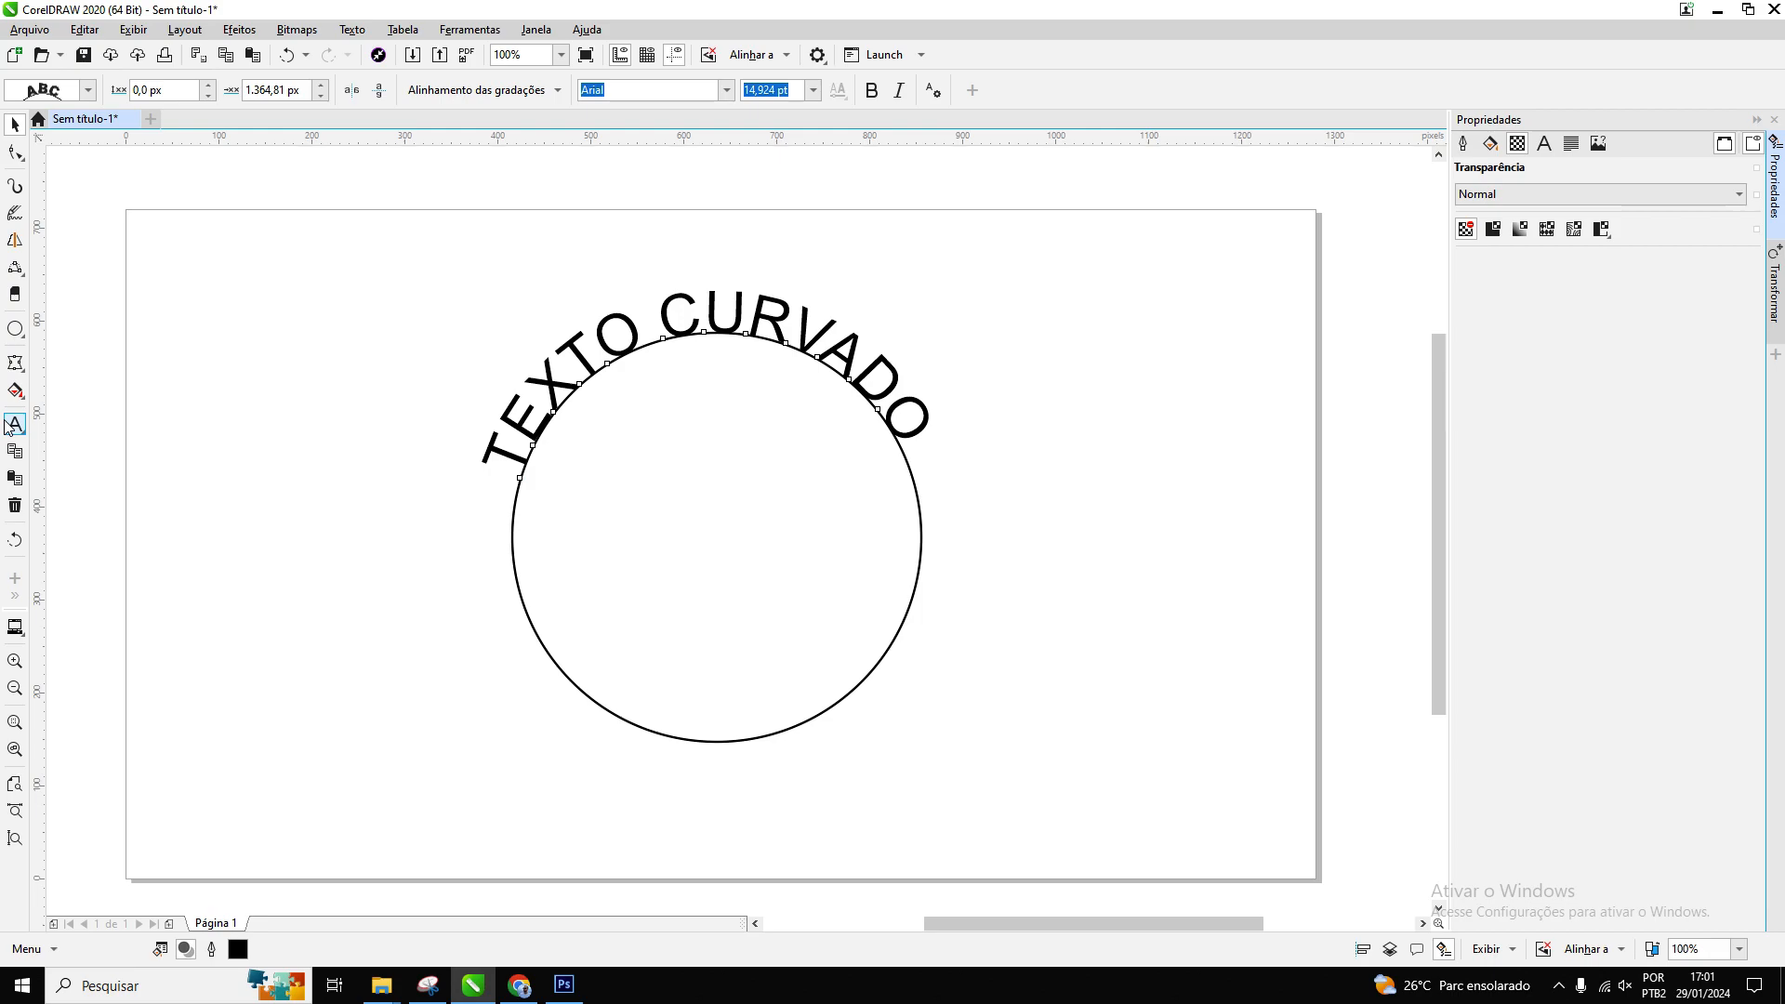
{"action": "left_click", "coordinate": [719, 742]}
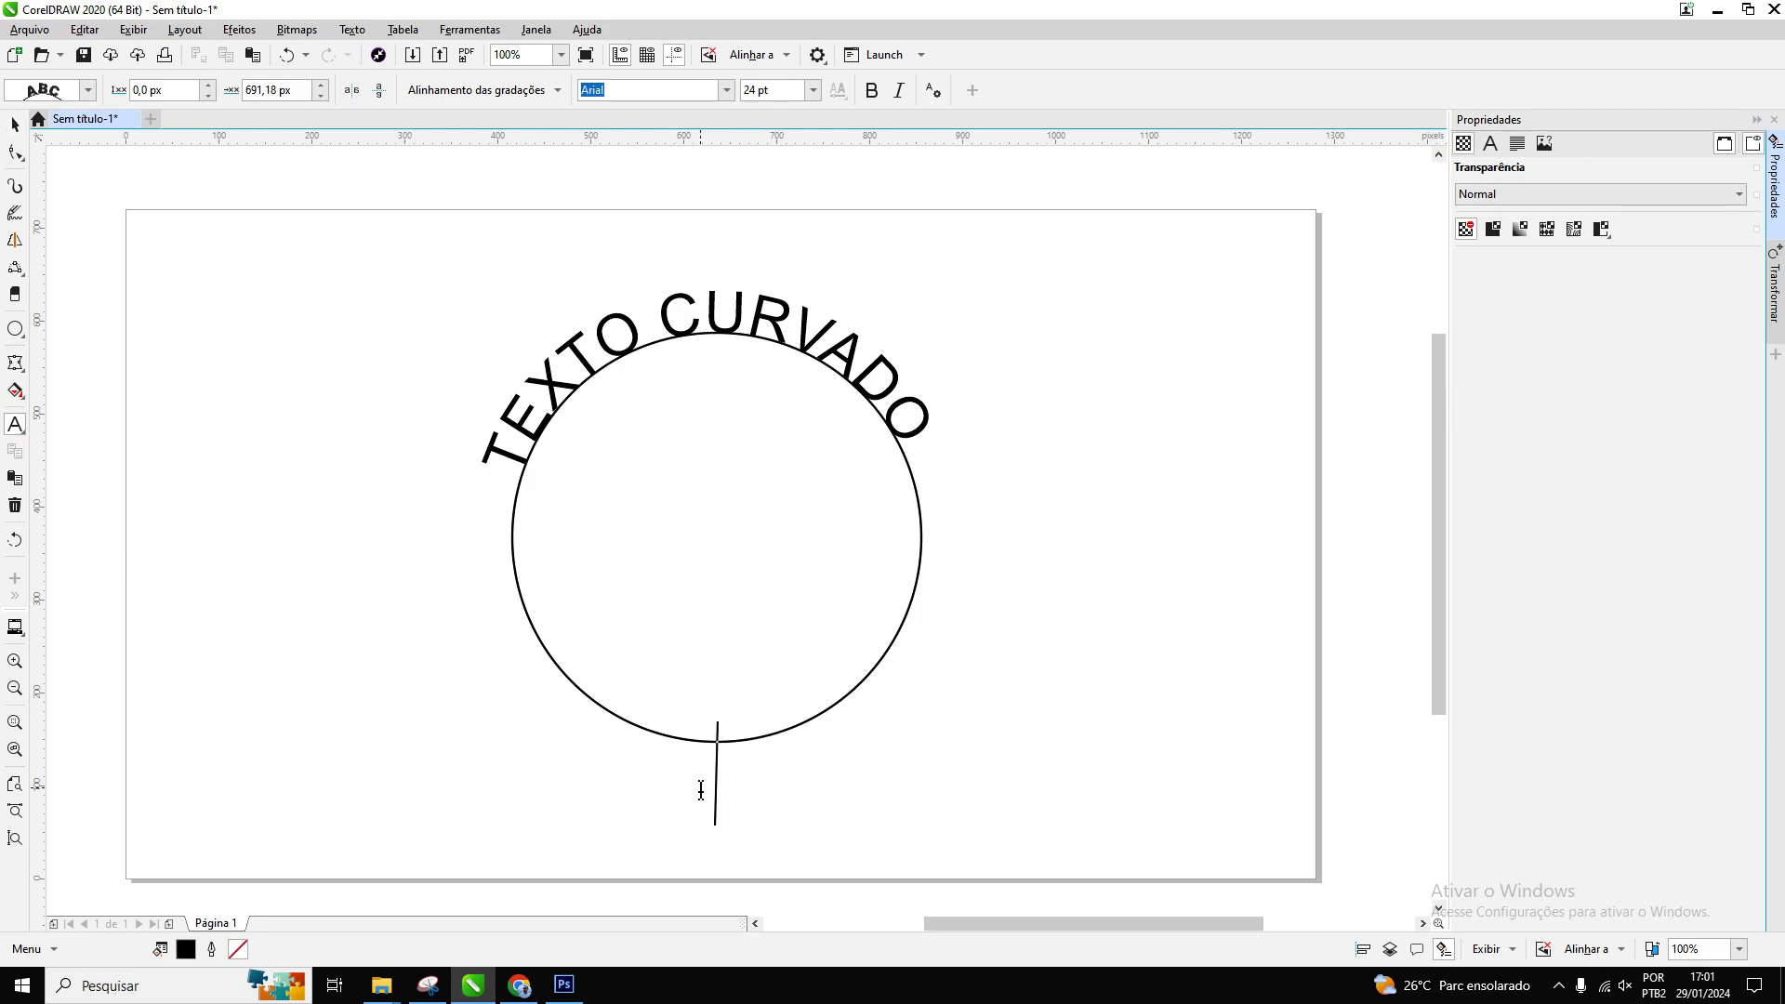
{"action": "type", "text": "NO"}
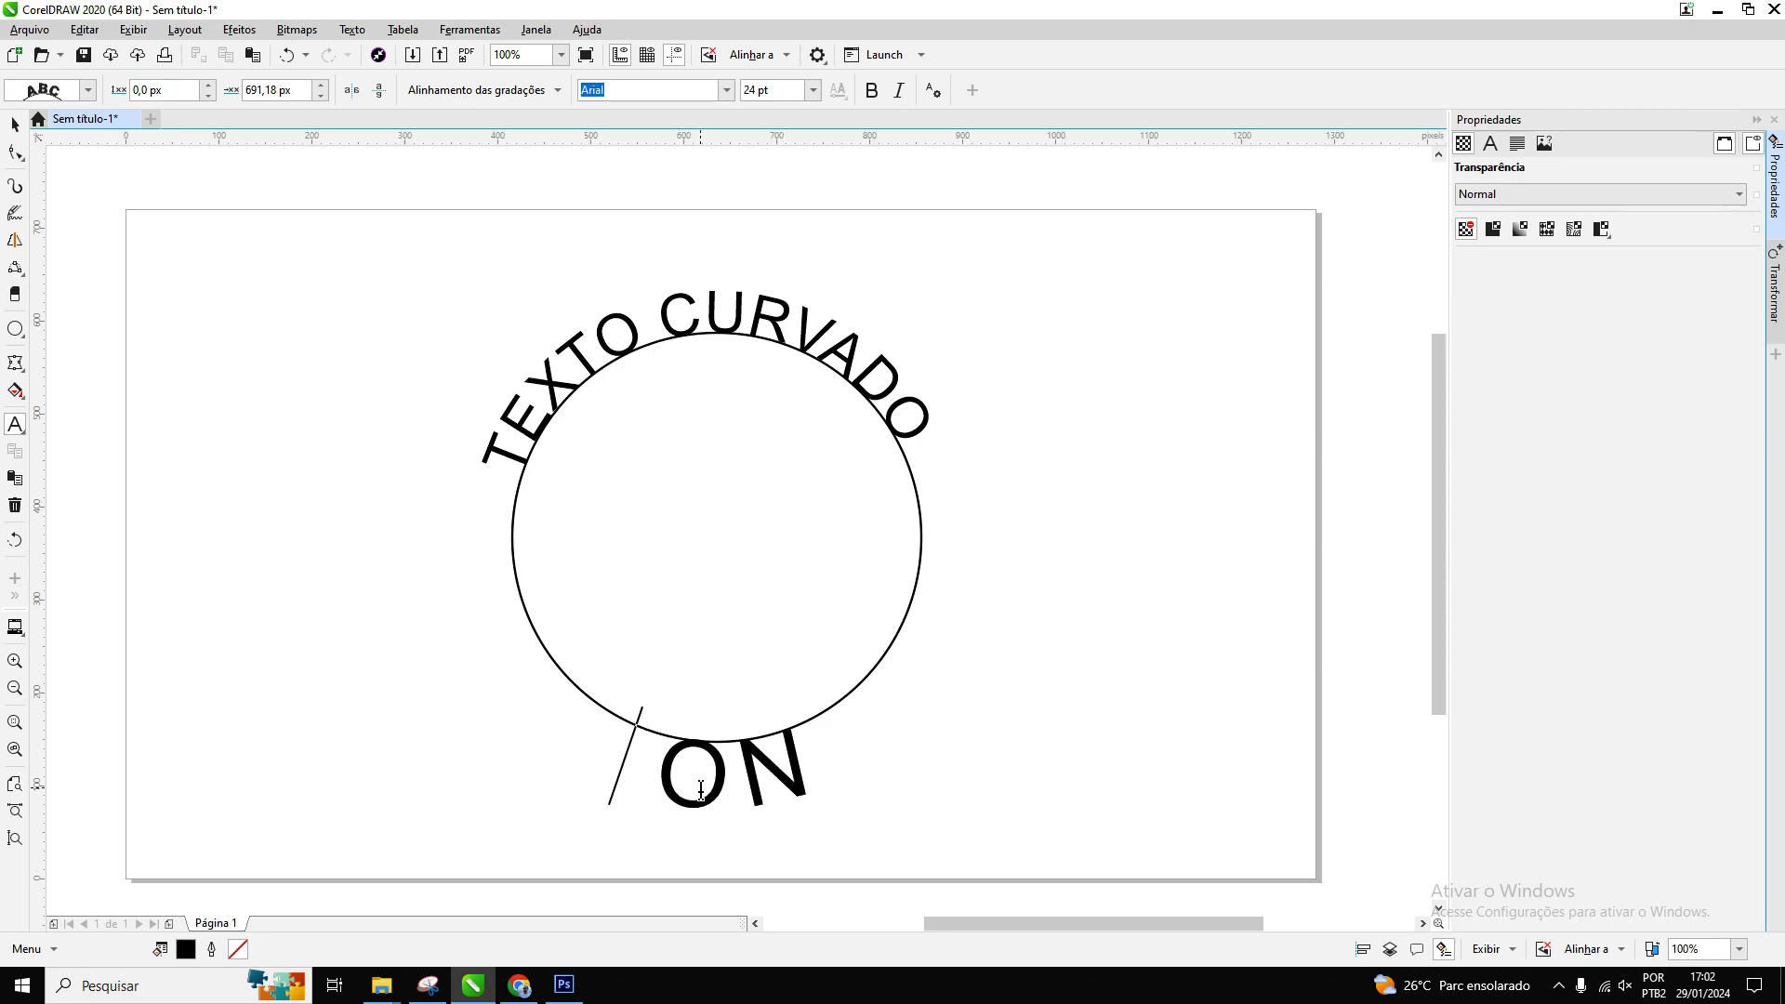
{"action": "type", "text": " PROGRAMA"}
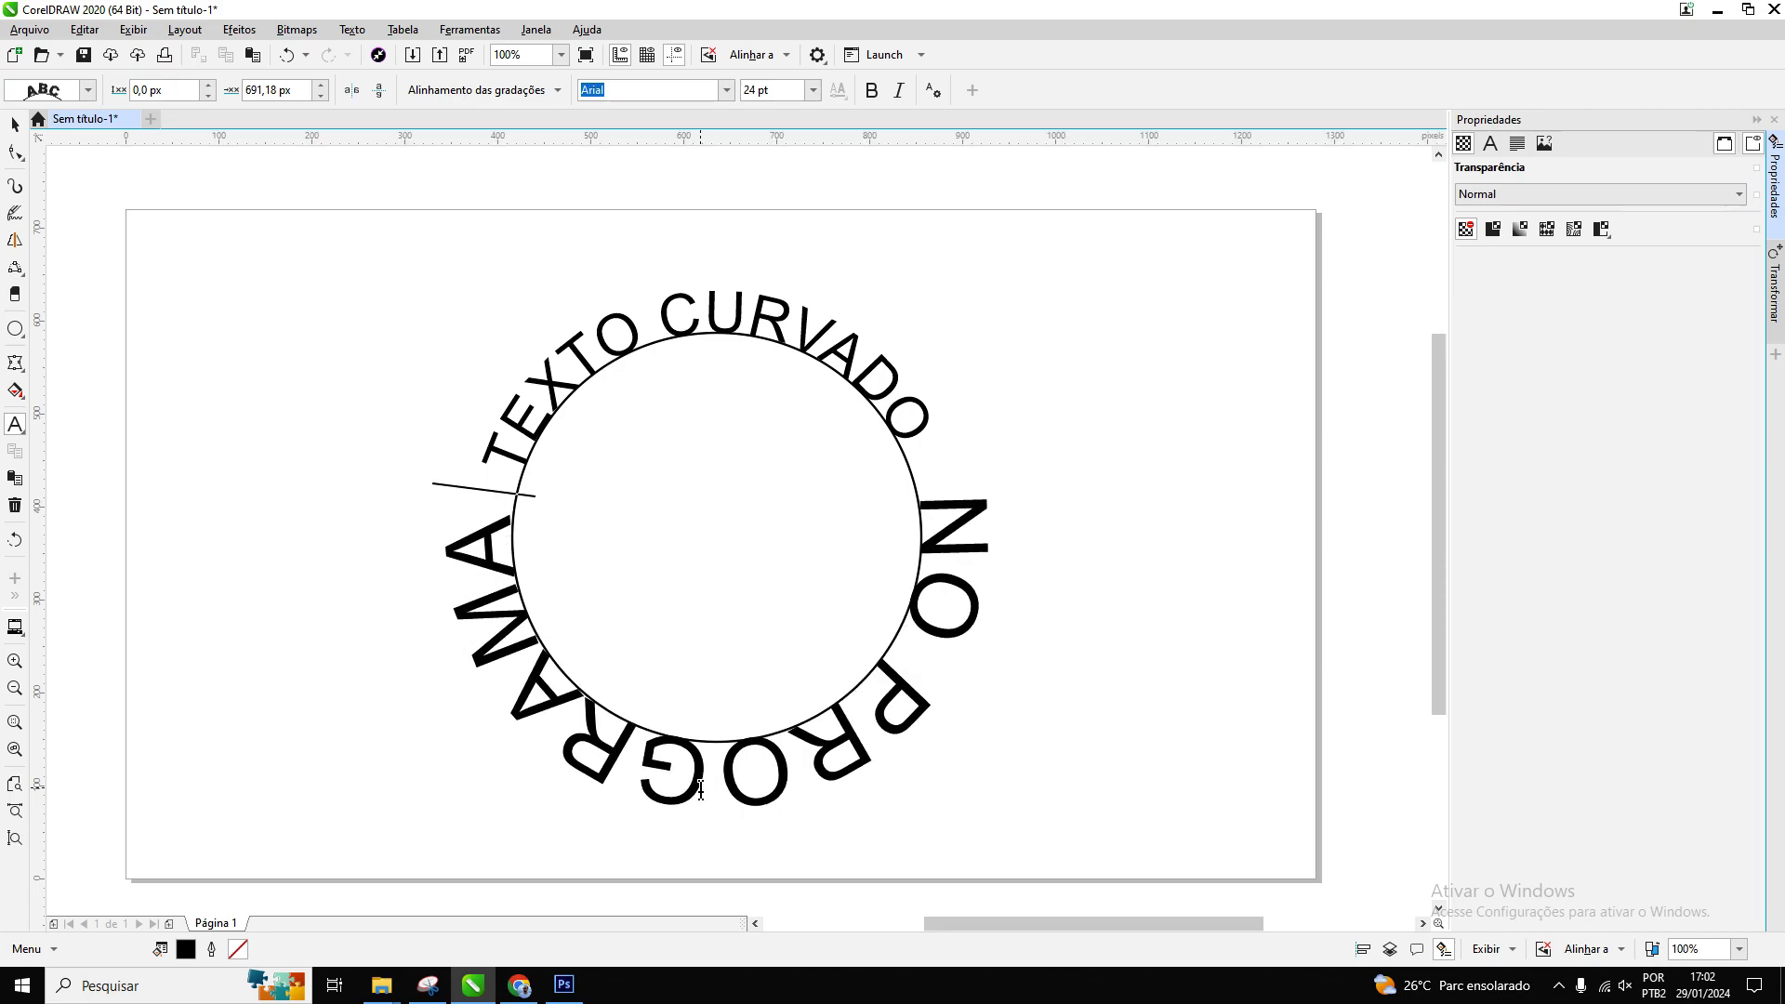
{"action": "type", "text": " CORE DRAW"}
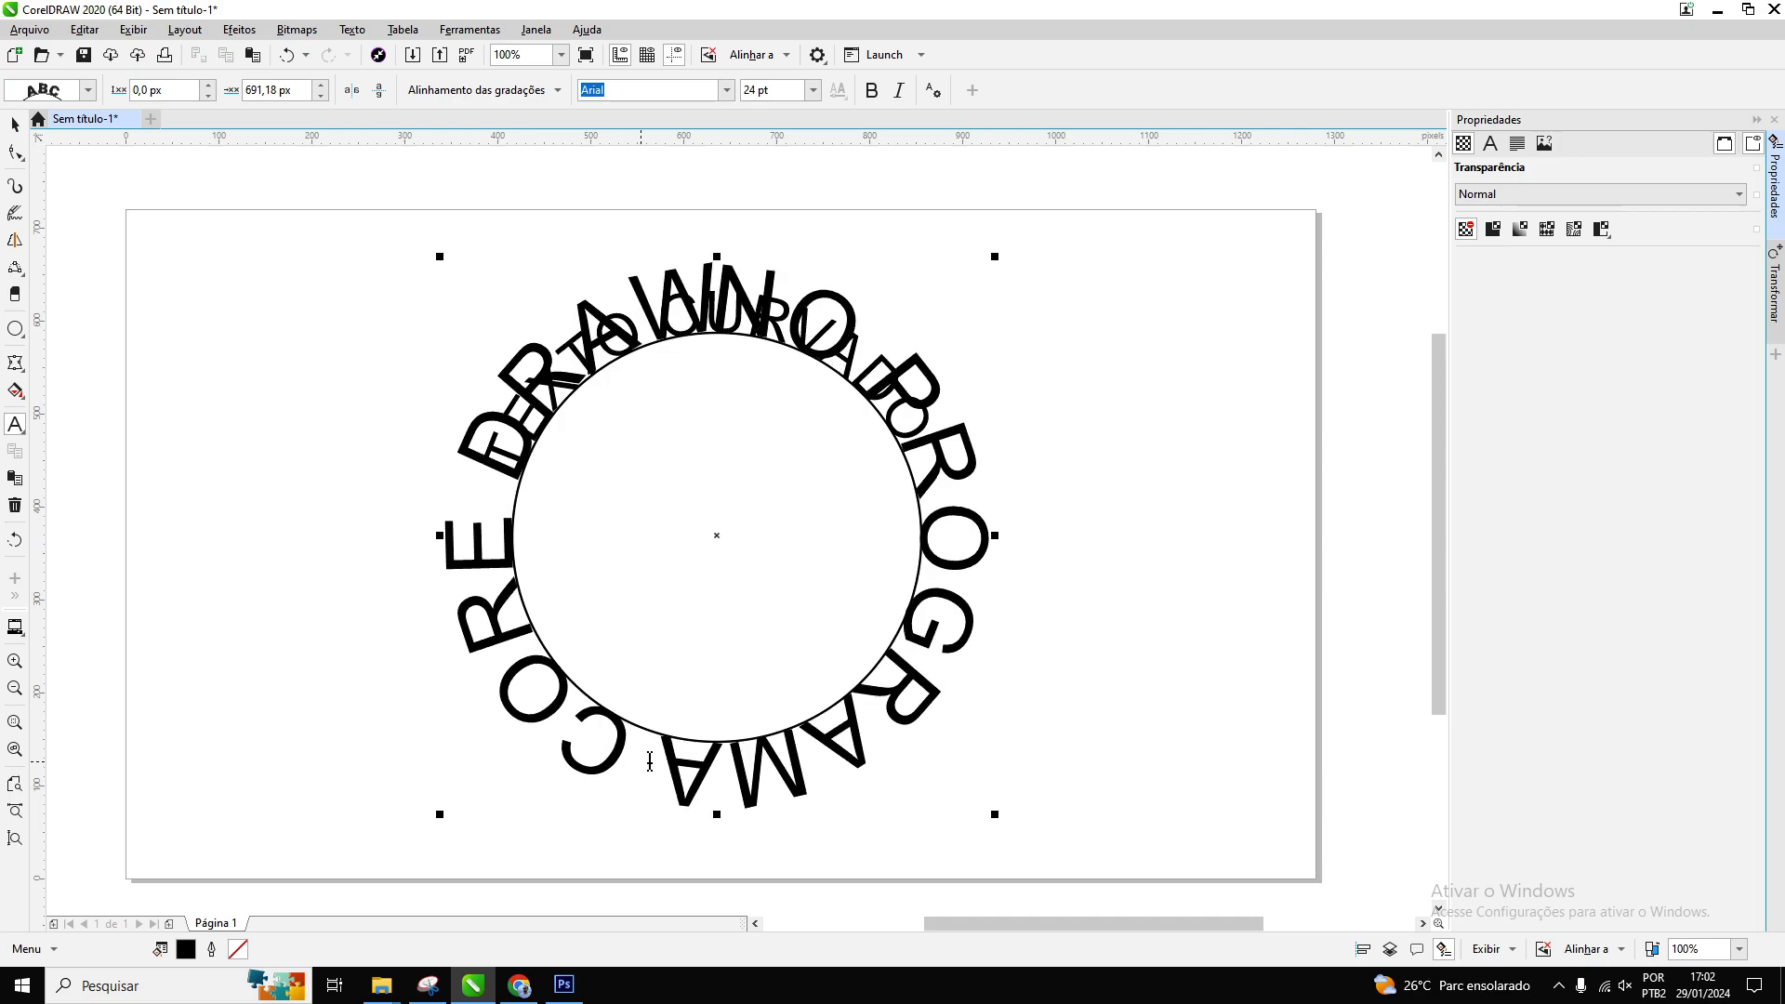
{"action": "mouse_move", "coordinate": [994, 258]}
{"action": "left_mouse_down"}
{"action": "mouse_move", "coordinate": [984, 382]}
{"action": "mouse_move", "coordinate": [993, 437]}
{"action": "mouse_move", "coordinate": [1006, 428]}
{"action": "left_mouse_up"}
{"action": "left_click_drag", "start_coordinate": [940, 597], "coordinate": [981, 479]}
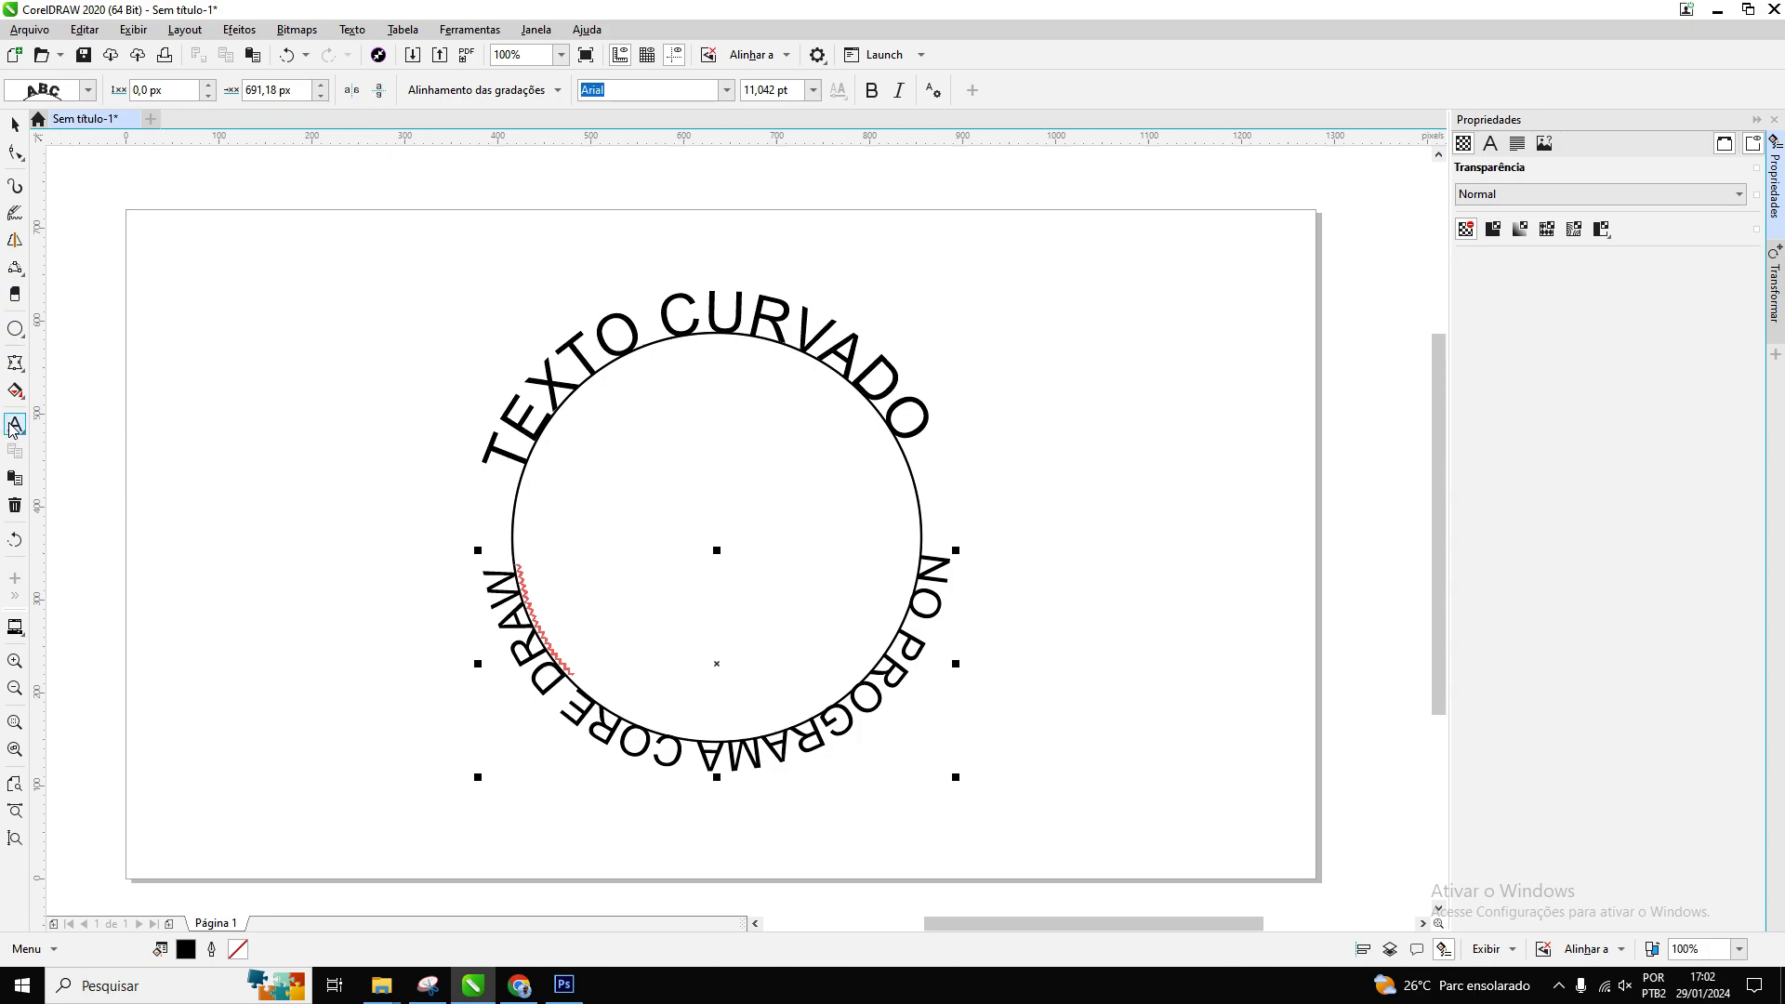
- Mirror the lower text horizontally and vertically on its path and offset it about 33 px outside the circle
{"action": "left_click", "coordinate": [352, 91]}
{"action": "left_click", "coordinate": [380, 93]}
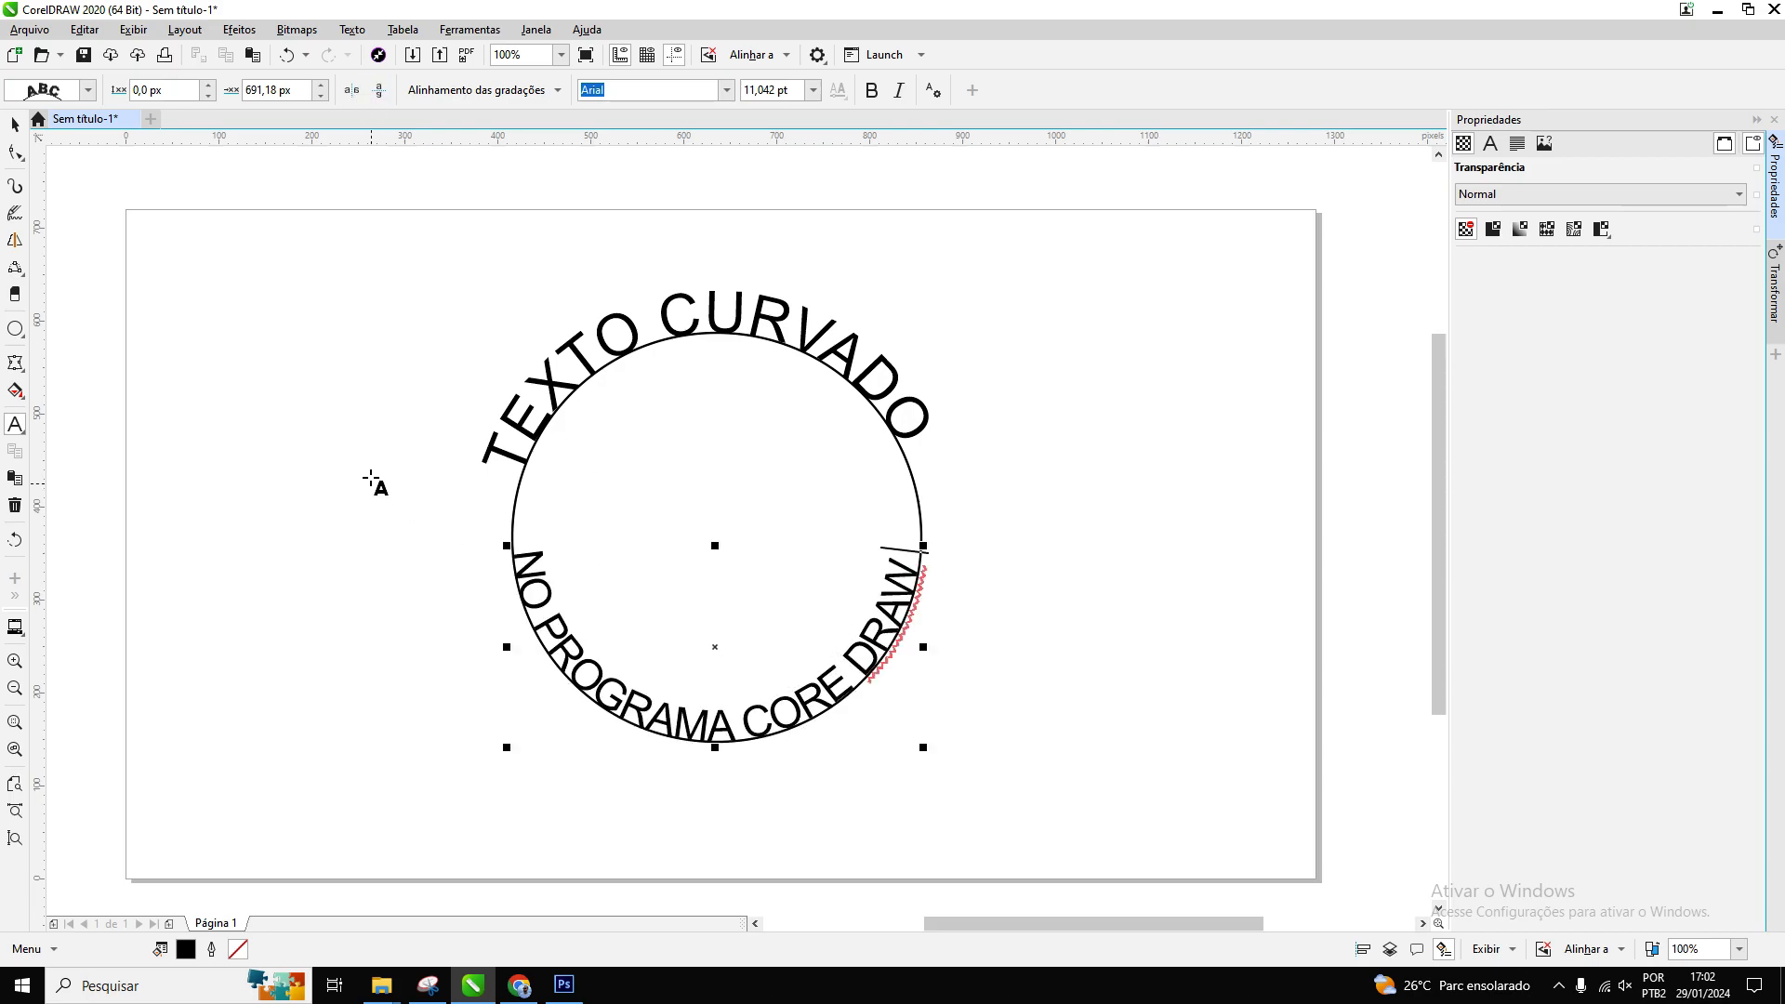
{"action": "left_click", "coordinate": [15, 124]}
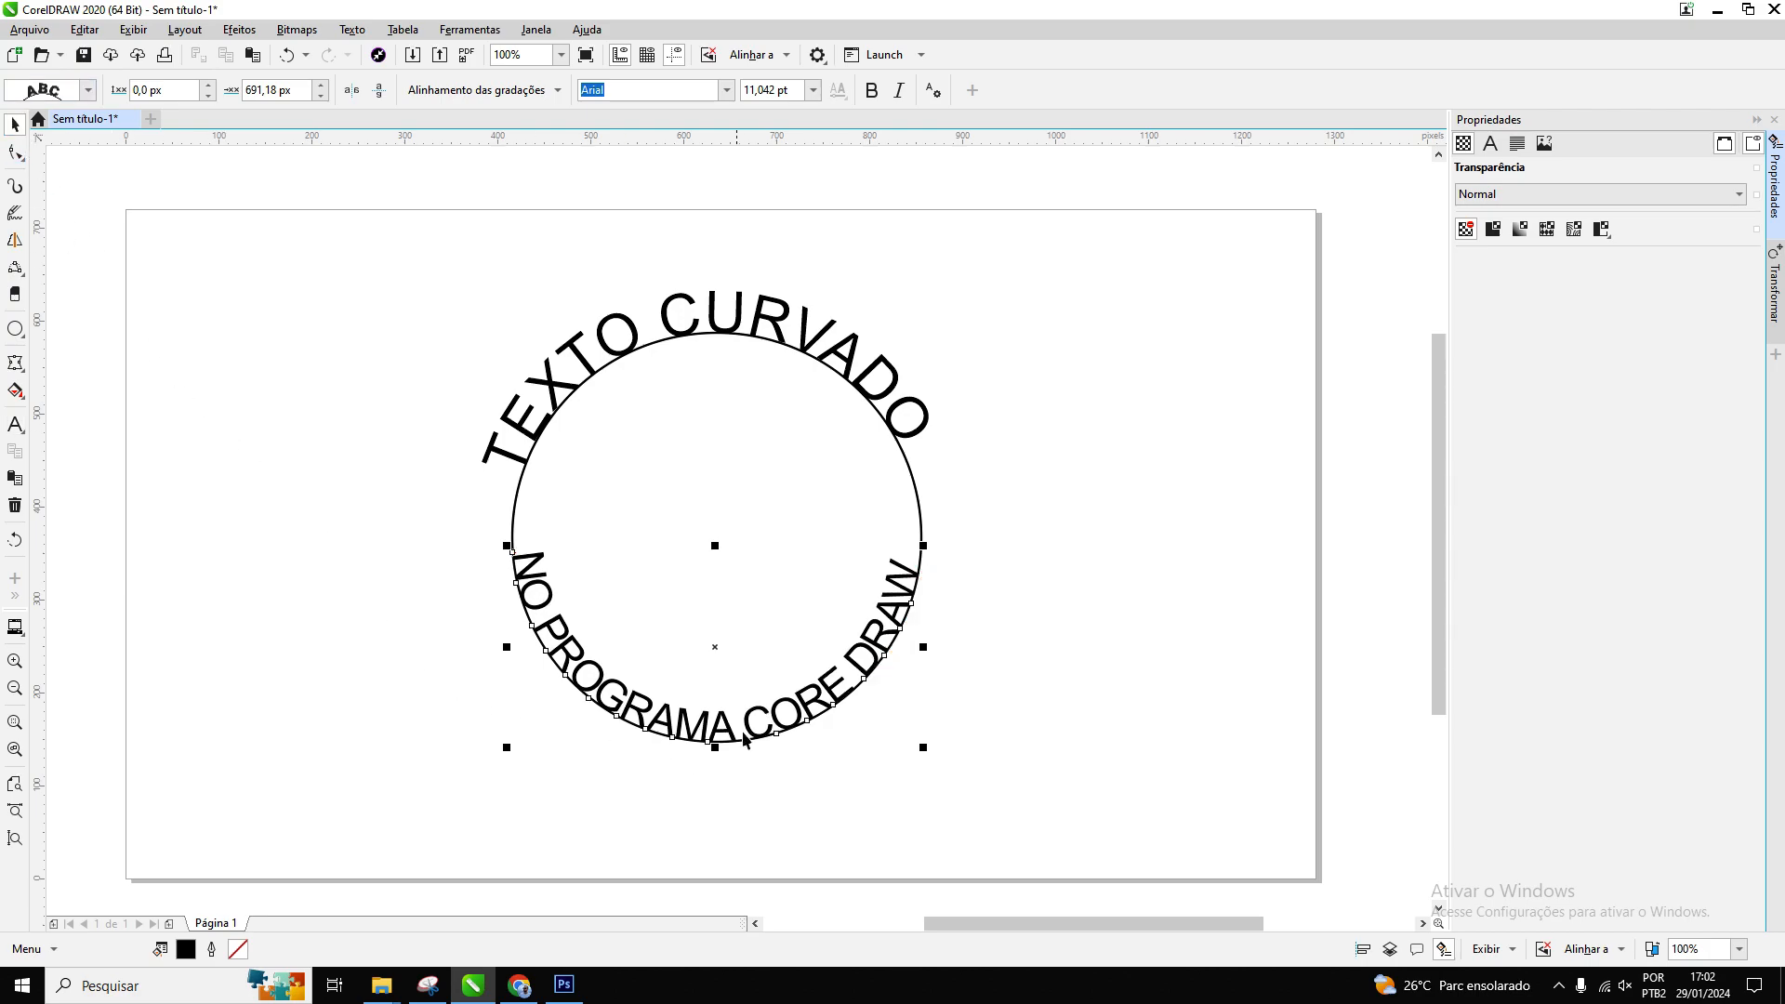
{"action": "left_click_drag", "start_coordinate": [719, 717], "coordinate": [718, 753]}
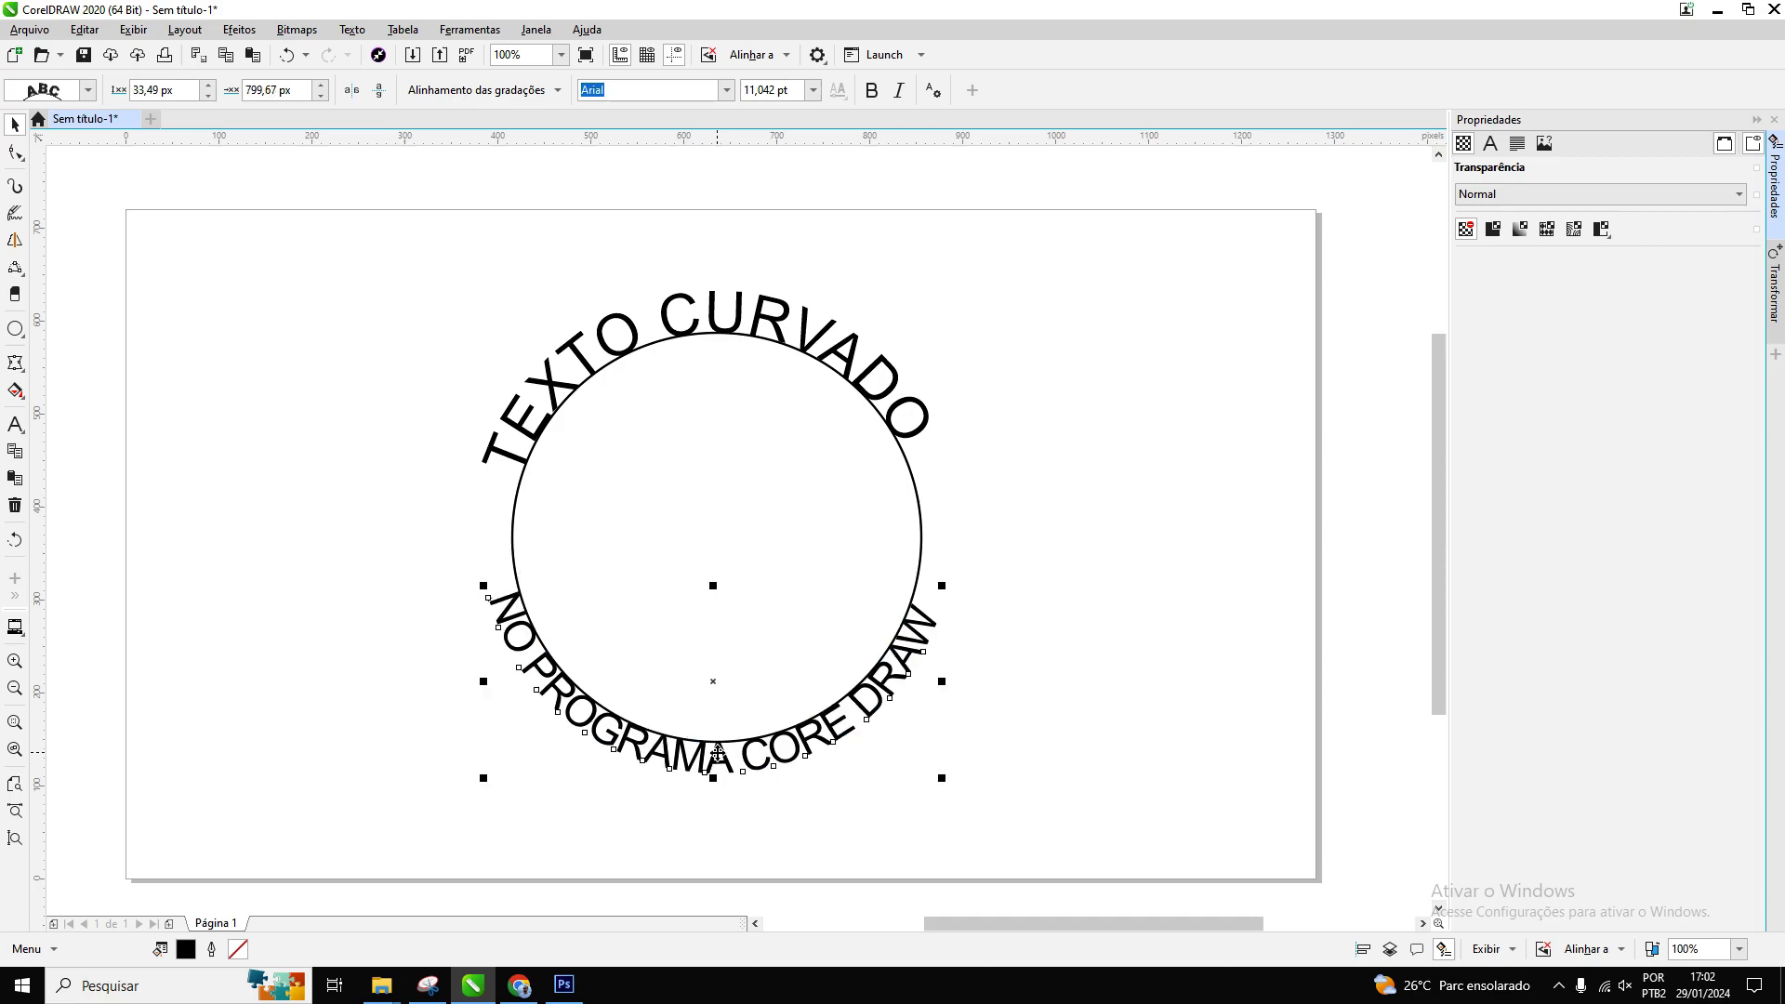
- Set the range kerning of all the characters in the lower text to 55%
{"action": "left_click", "coordinate": [692, 754]}
{"action": "double_click", "coordinate": [695, 754]}
{"action": "double_click", "coordinate": [695, 755]}
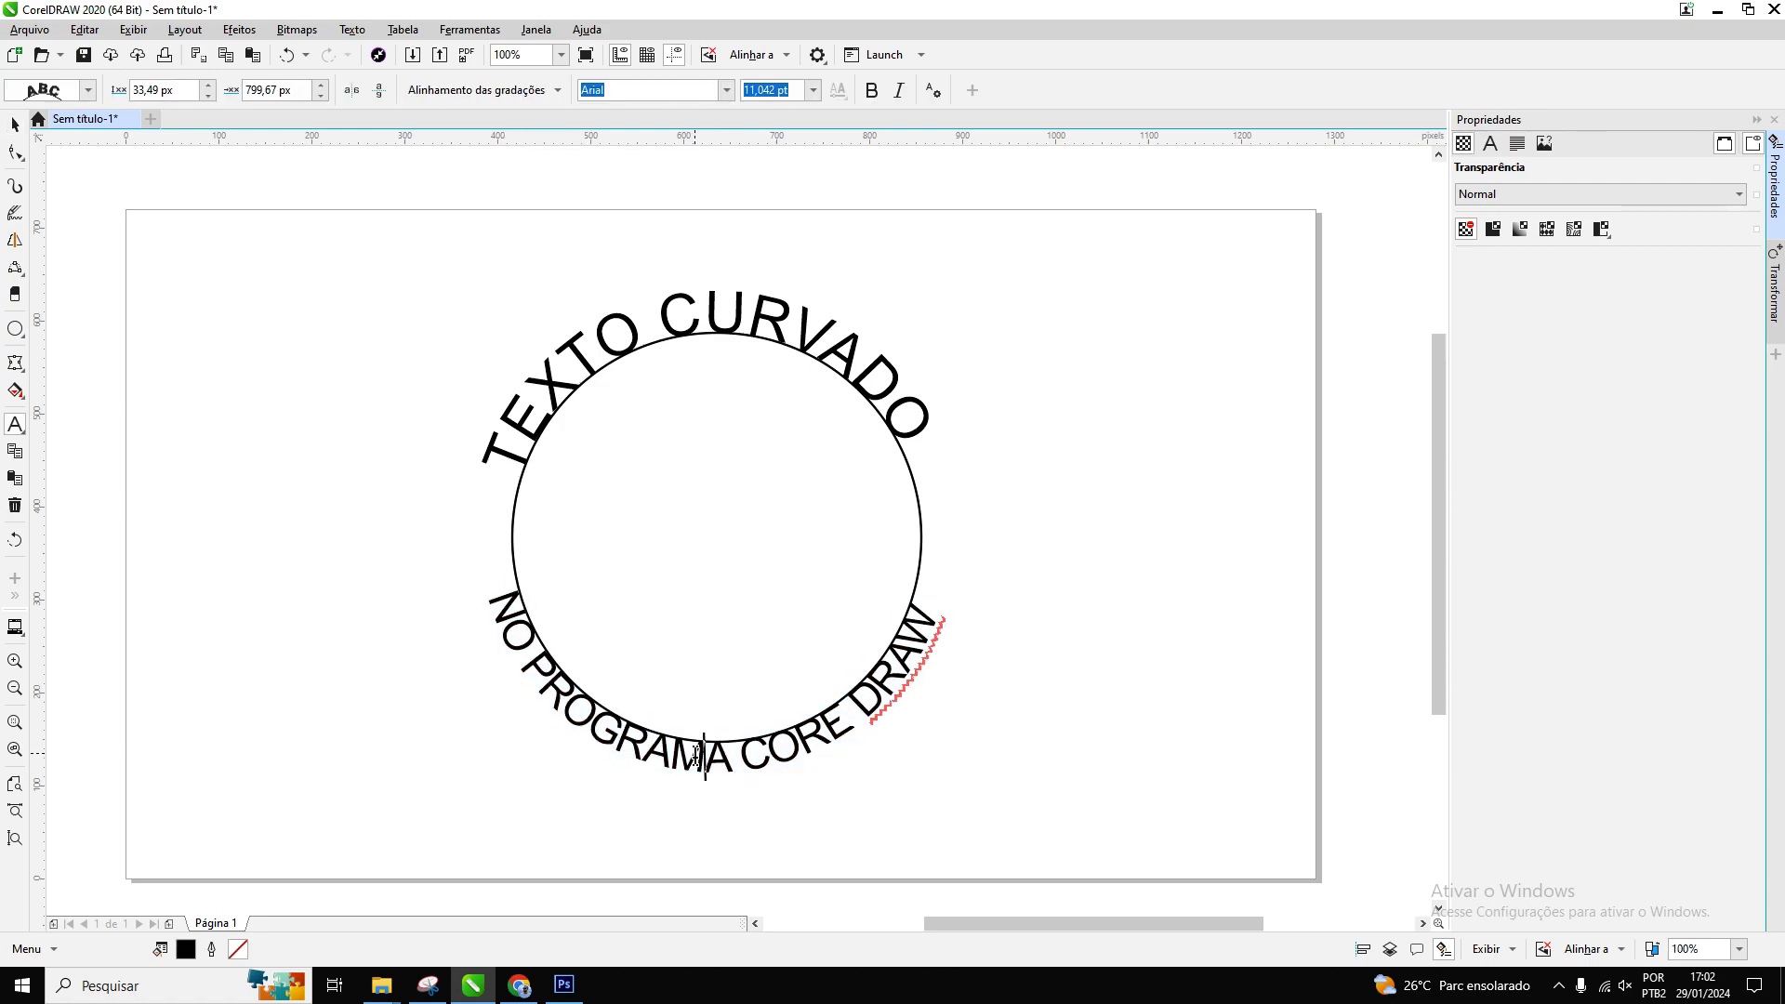
{"action": "key", "text": "ctrl+a"}
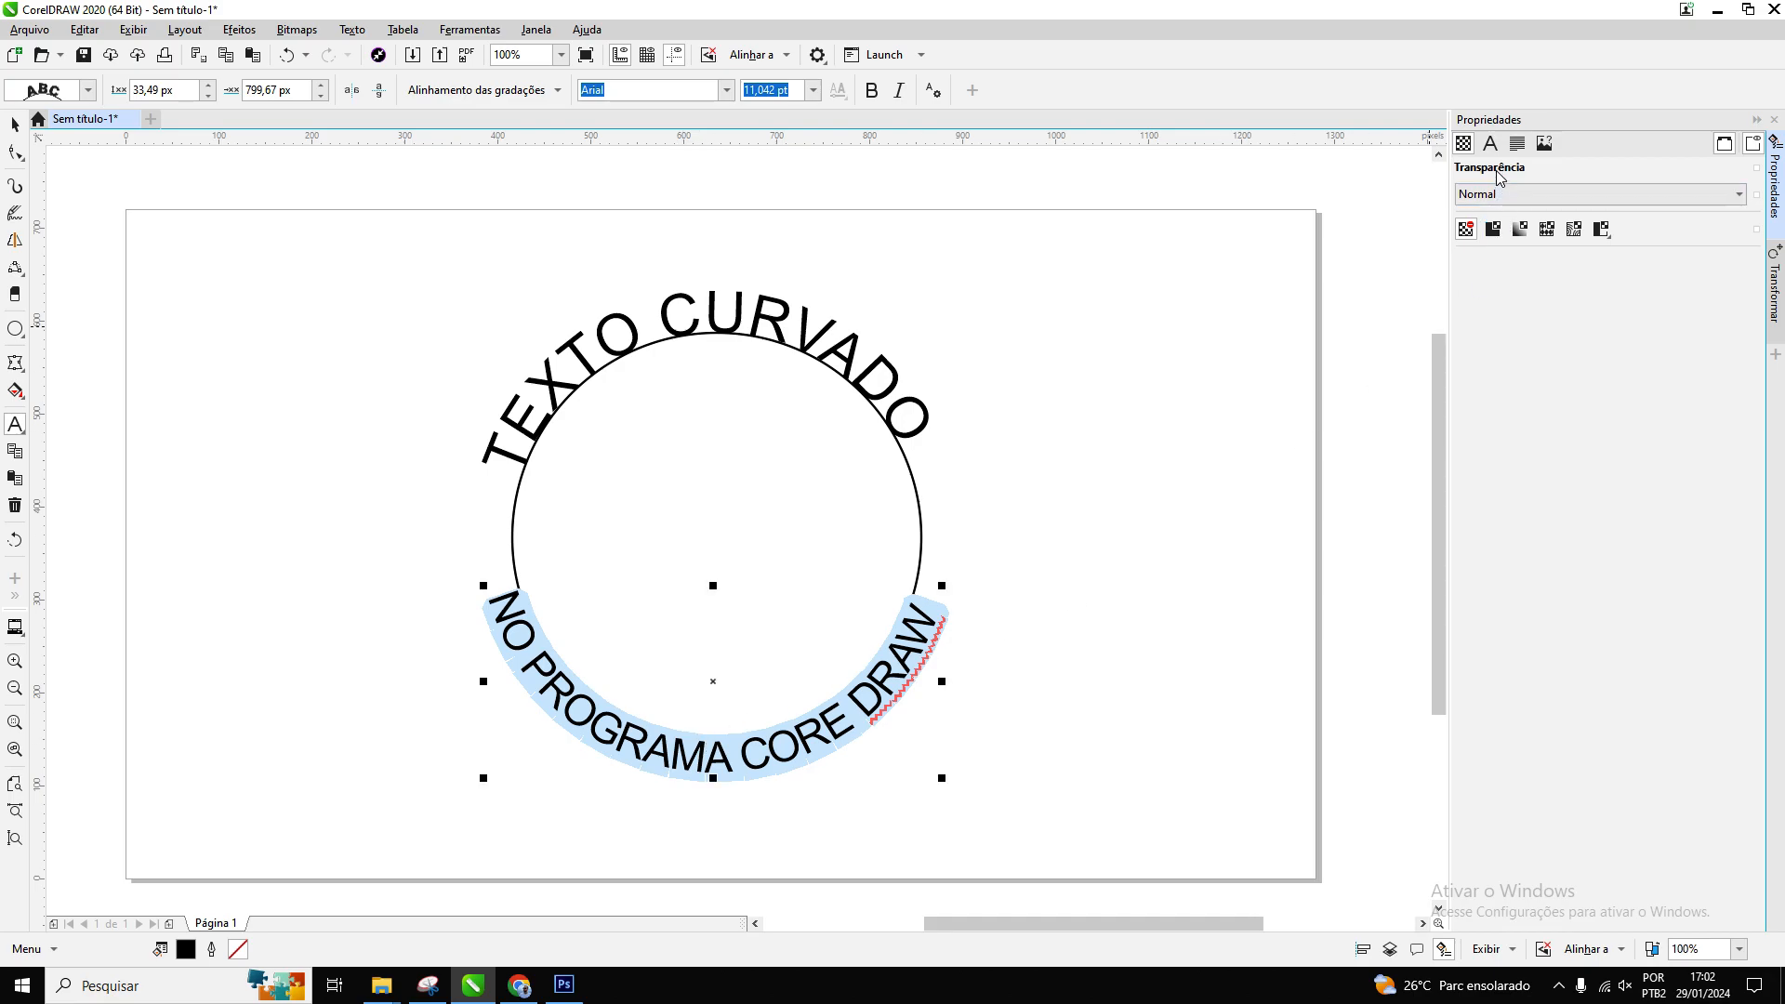
{"action": "left_click", "coordinate": [1490, 144]}
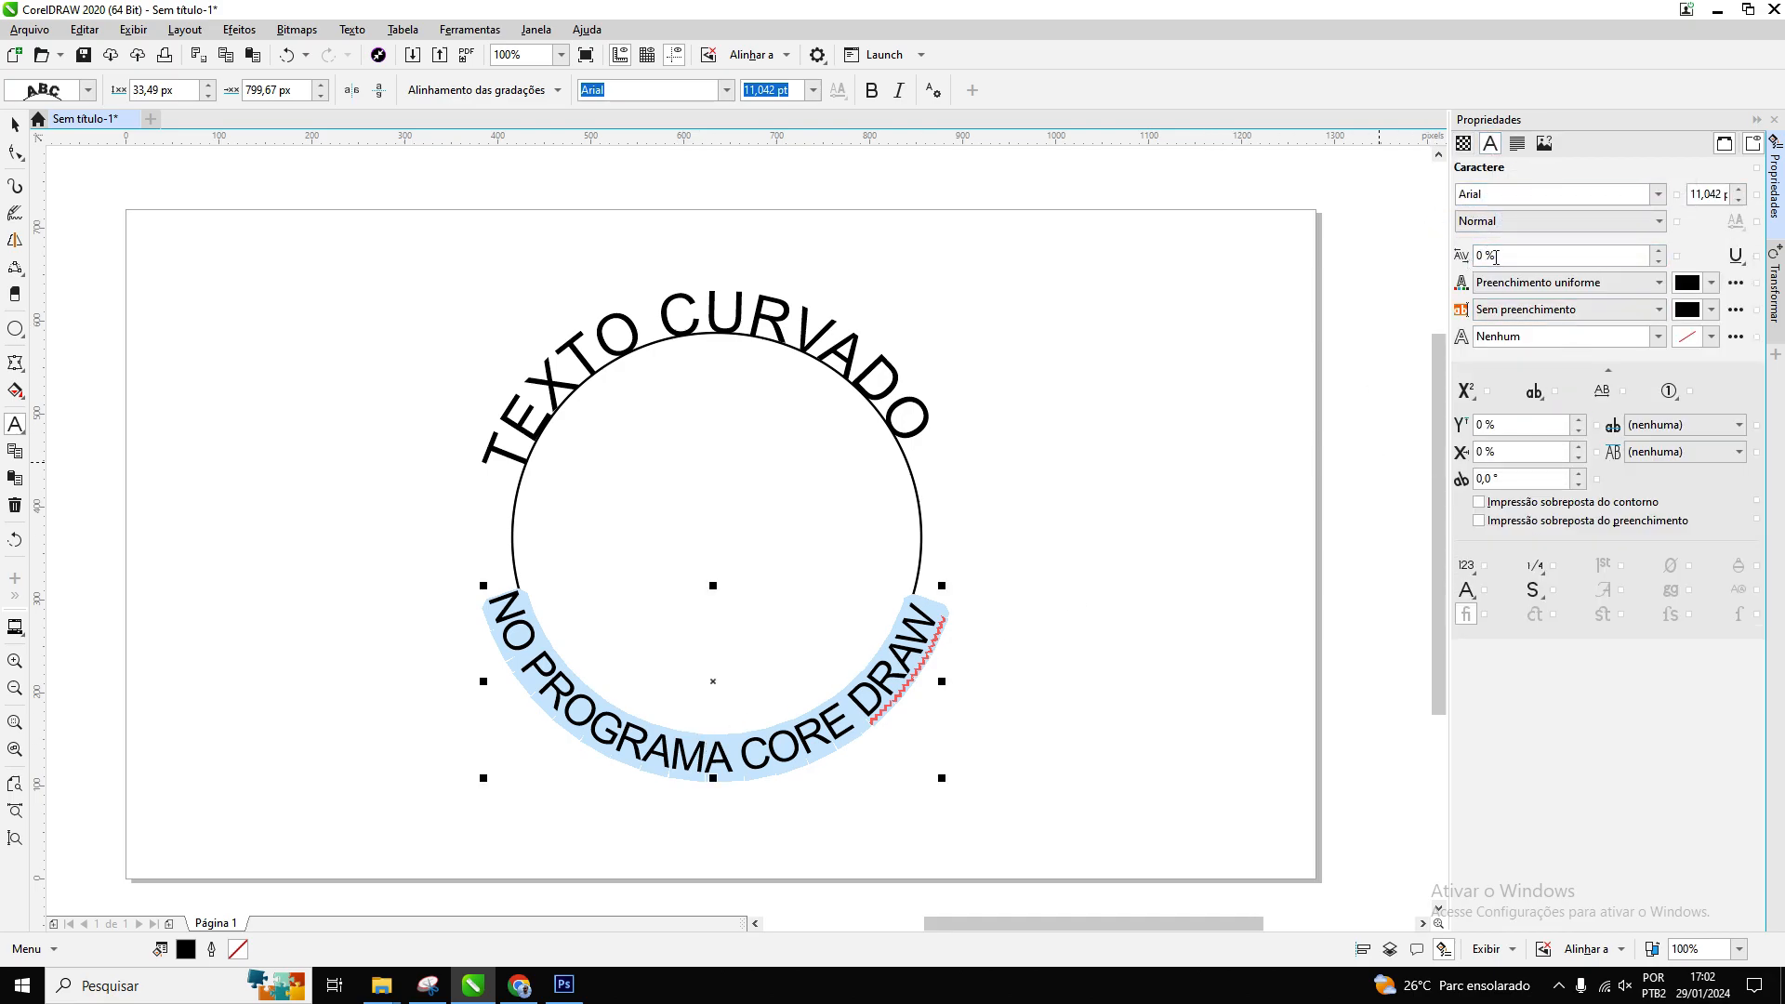
{"action": "left_click_drag", "start_coordinate": [1658, 258], "coordinate": [1660, 258]}
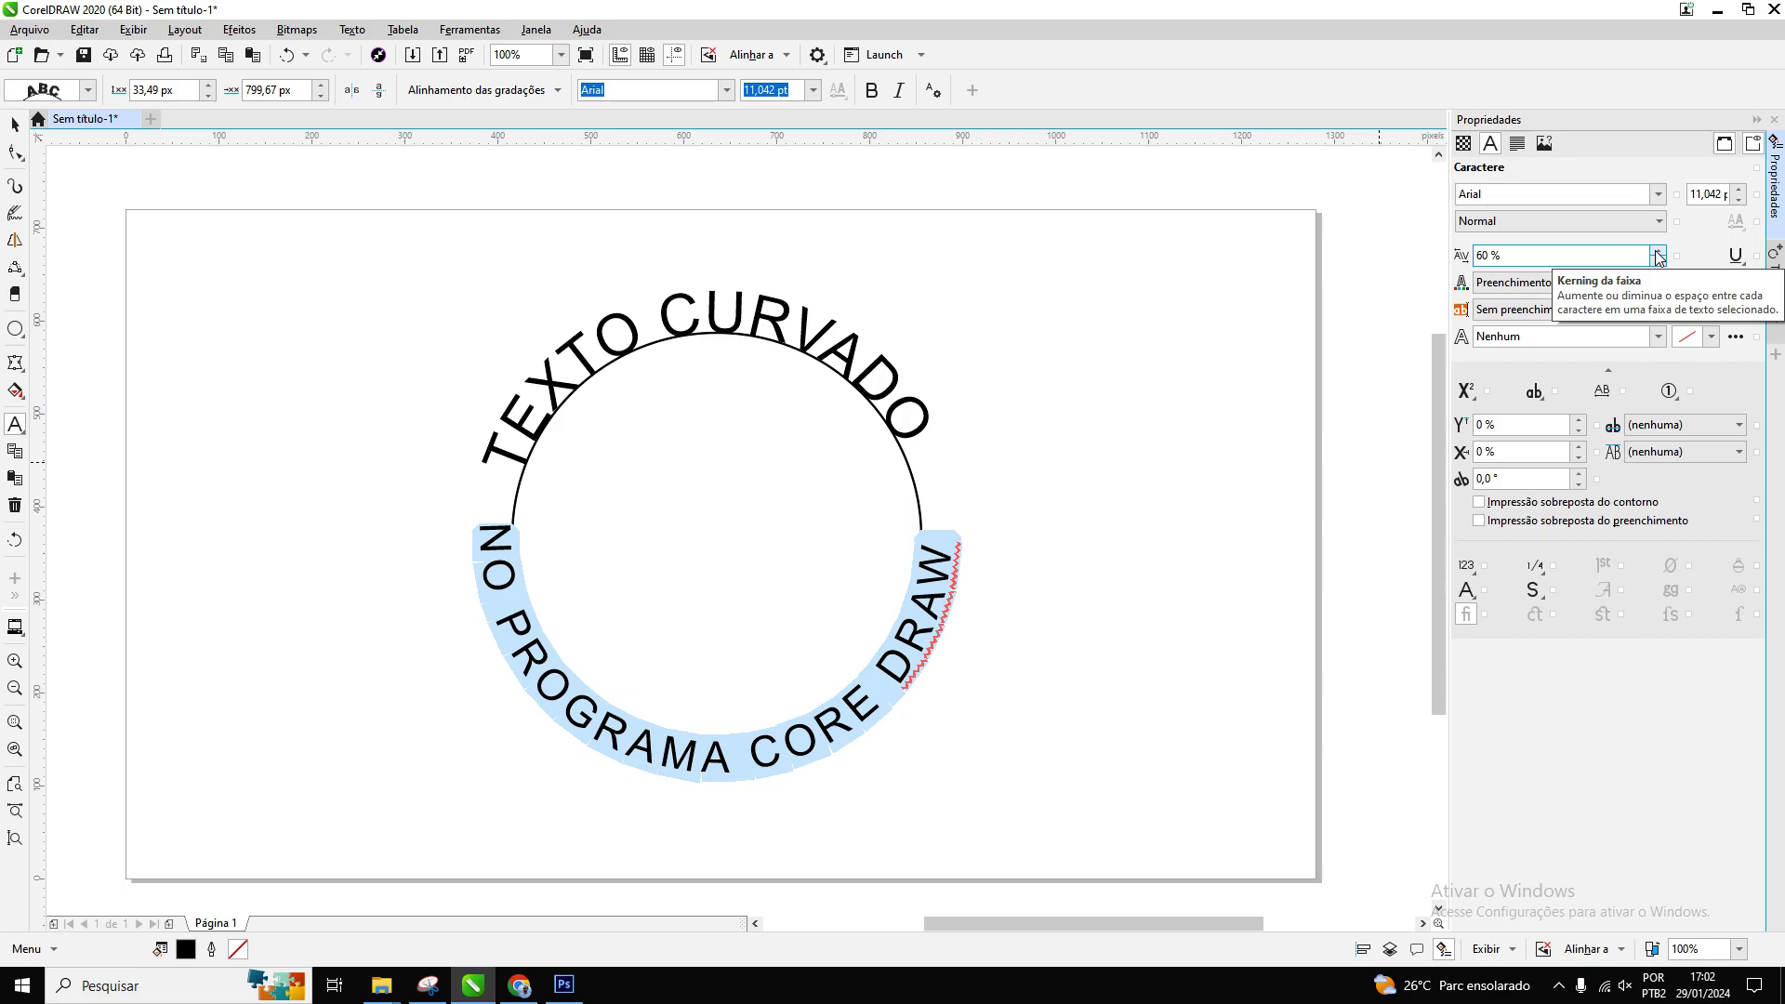
{"action": "left_click", "coordinate": [1660, 258]}
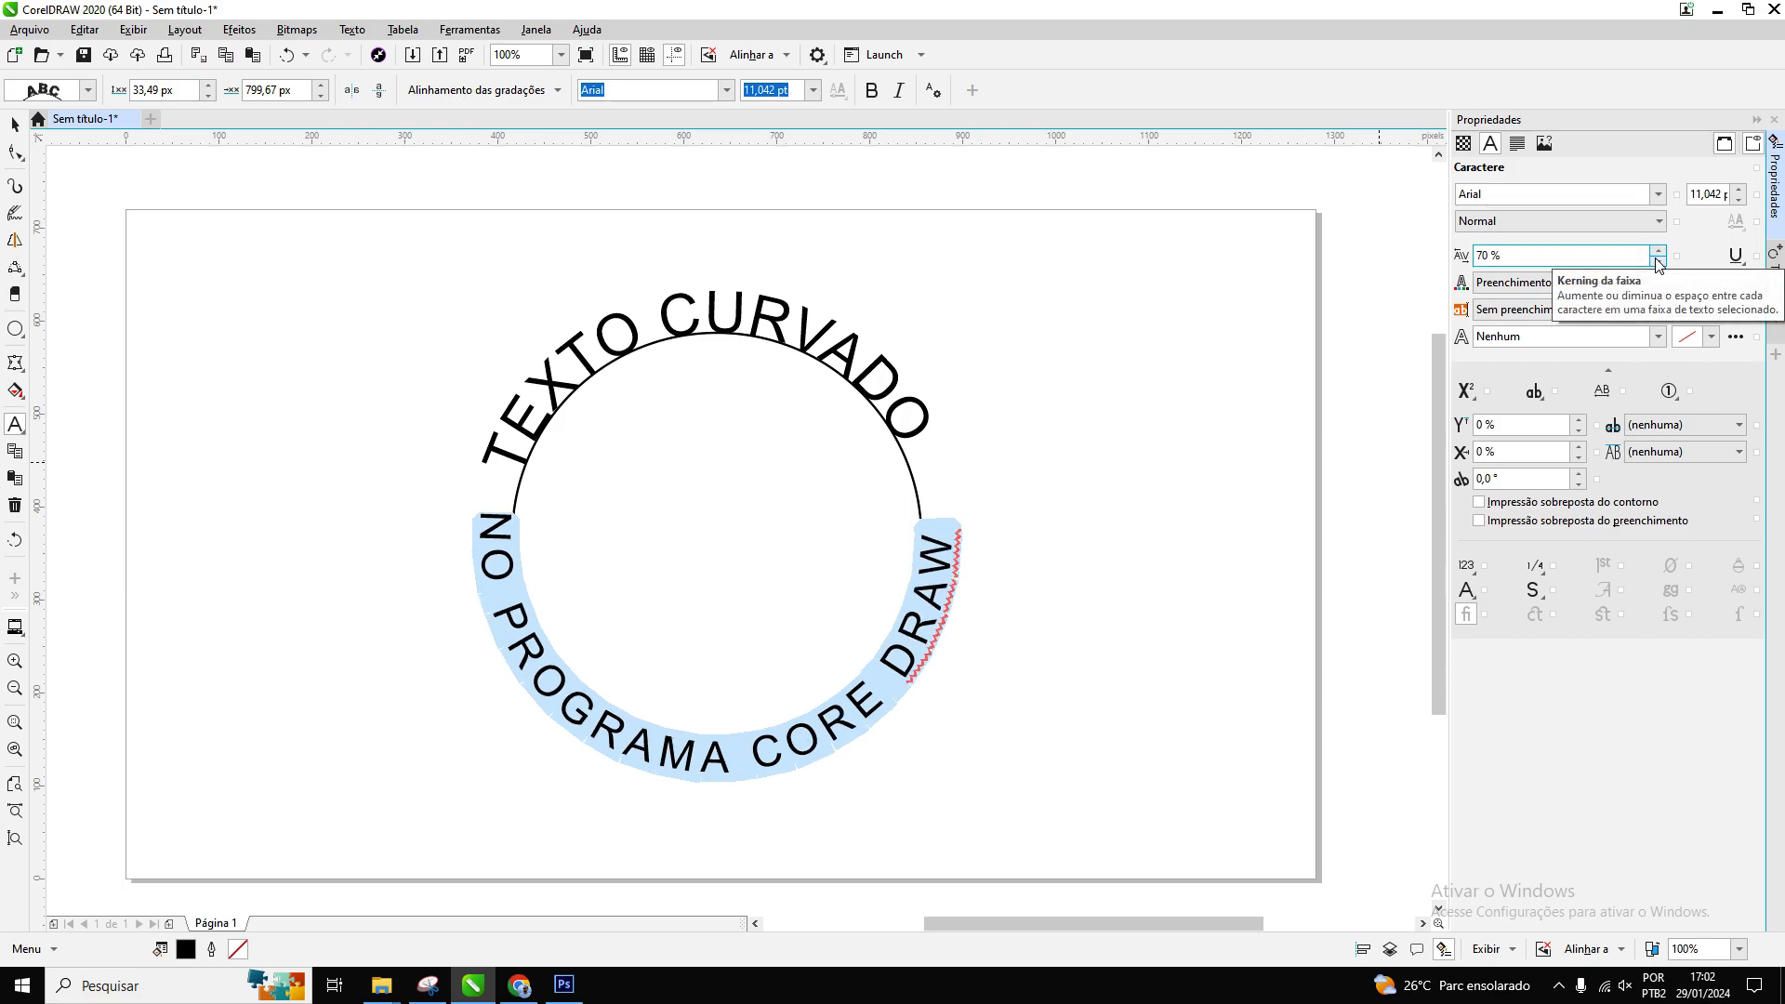
{"action": "left_click", "coordinate": [1657, 261]}
{"action": "left_click", "coordinate": [1658, 262]}
{"action": "left_click", "coordinate": [1658, 261]}
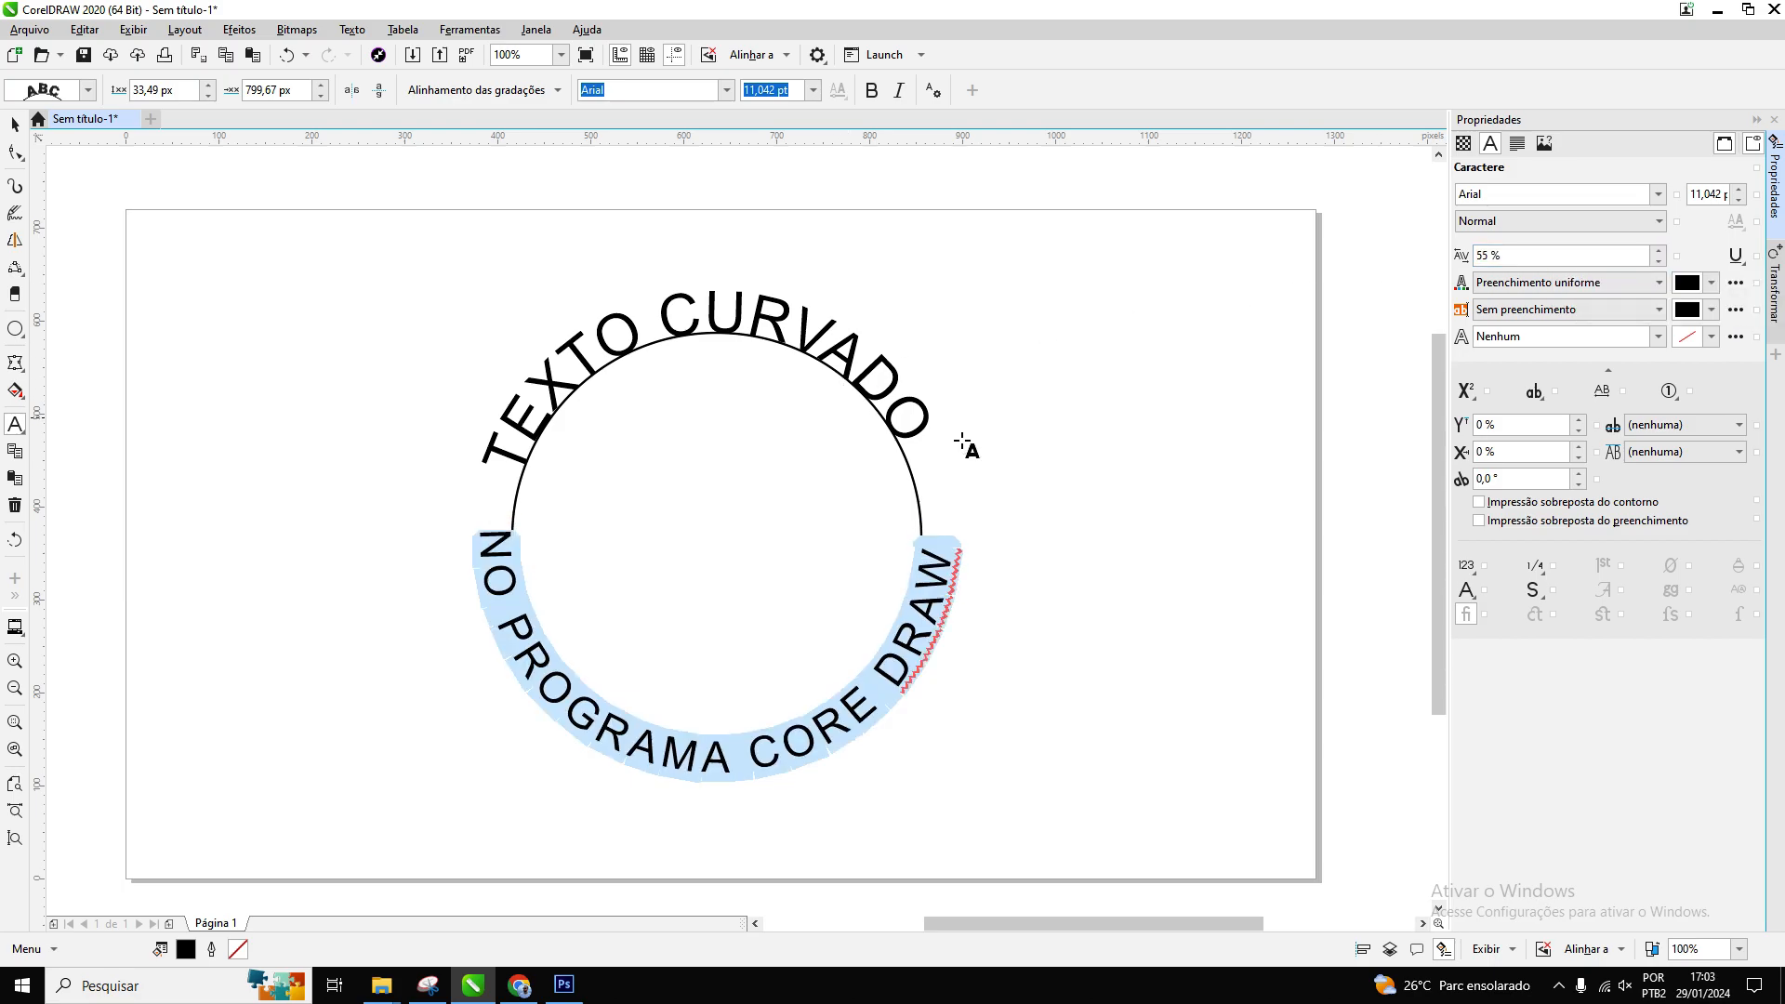
{"action": "left_click", "coordinate": [14, 123]}
{"action": "left_click", "coordinate": [495, 487]}
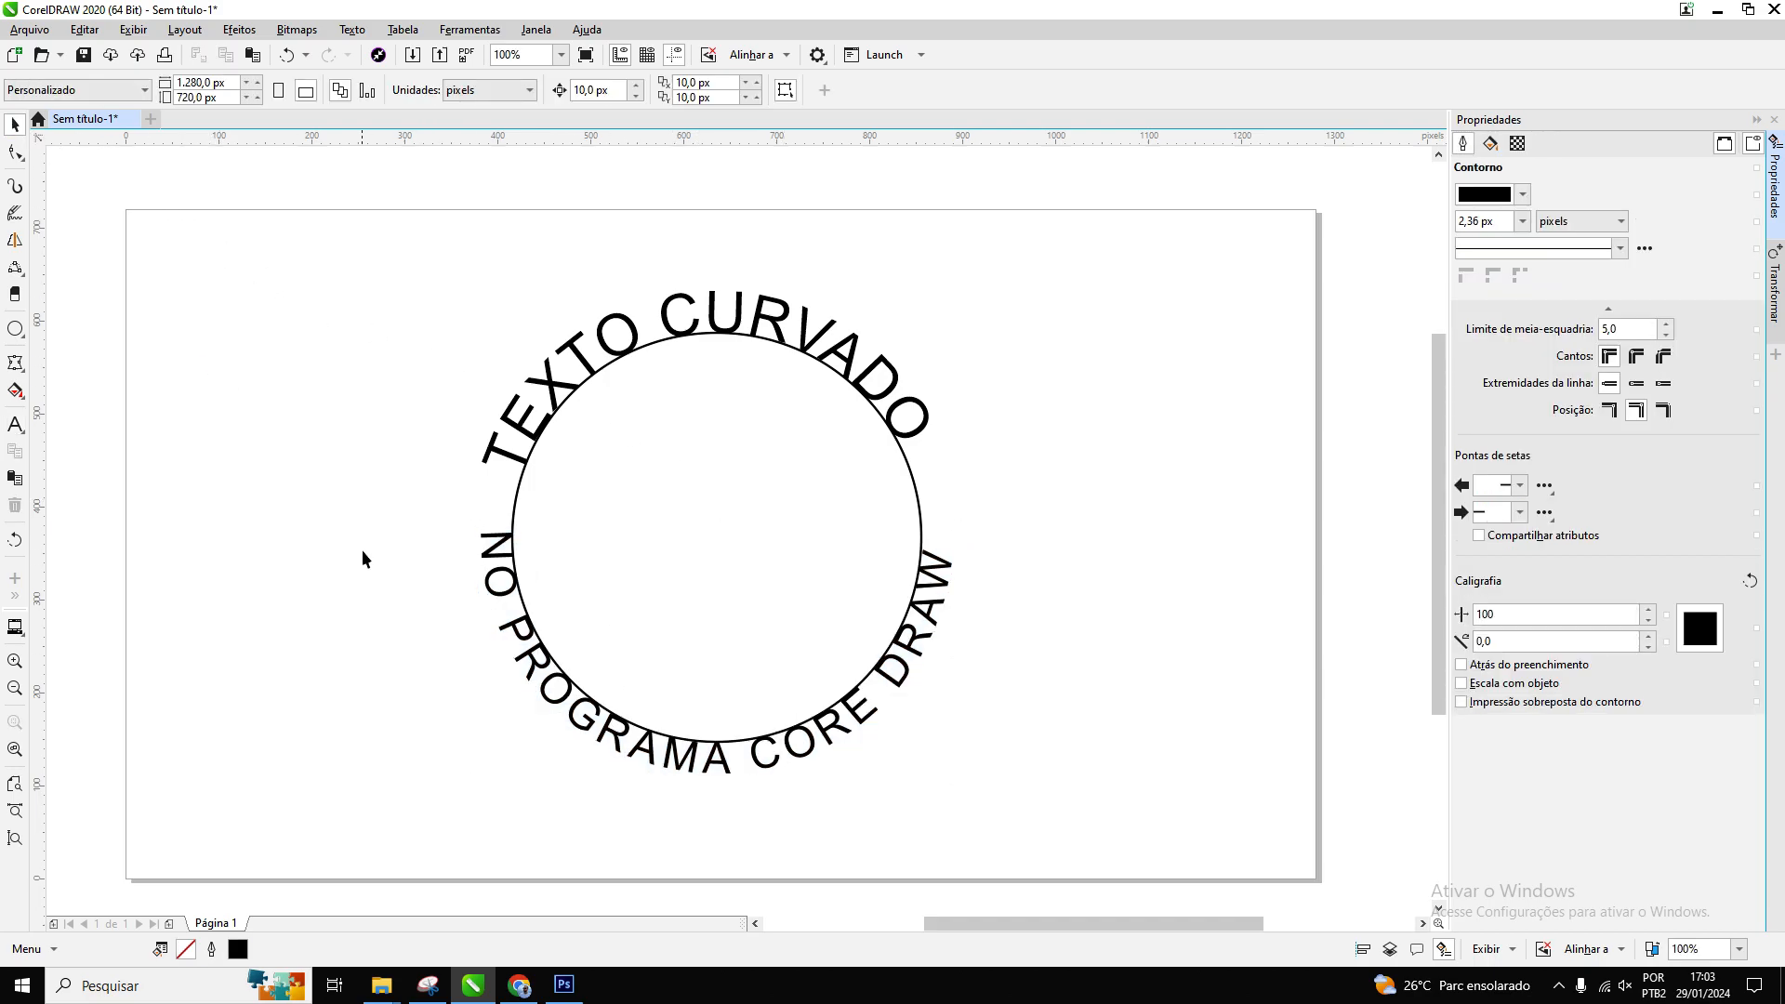
- Move the circle with both attached texts to about X 658 px and Y 366 px
{"action": "left_click", "coordinate": [703, 435]}
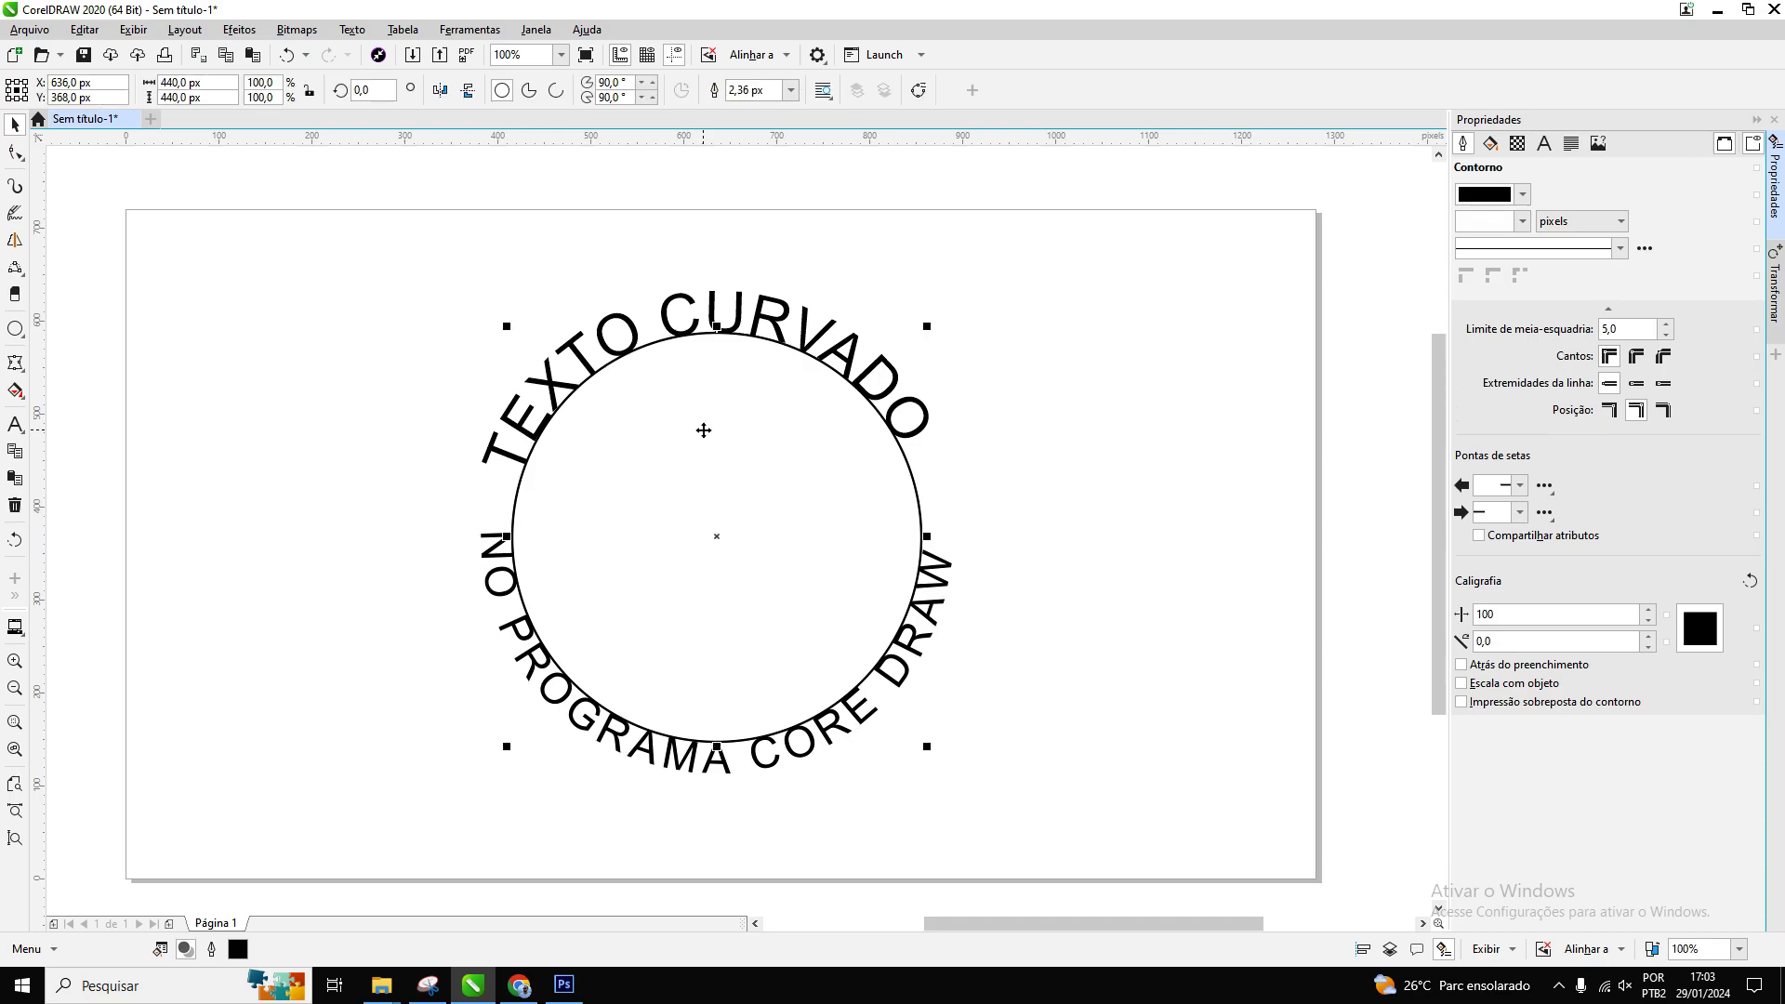
{"action": "mouse_move", "coordinate": [679, 438]}
{"action": "left_mouse_down"}
{"action": "mouse_move", "coordinate": [1184, 435]}
{"action": "mouse_move", "coordinate": [698, 438]}
{"action": "left_mouse_up"}
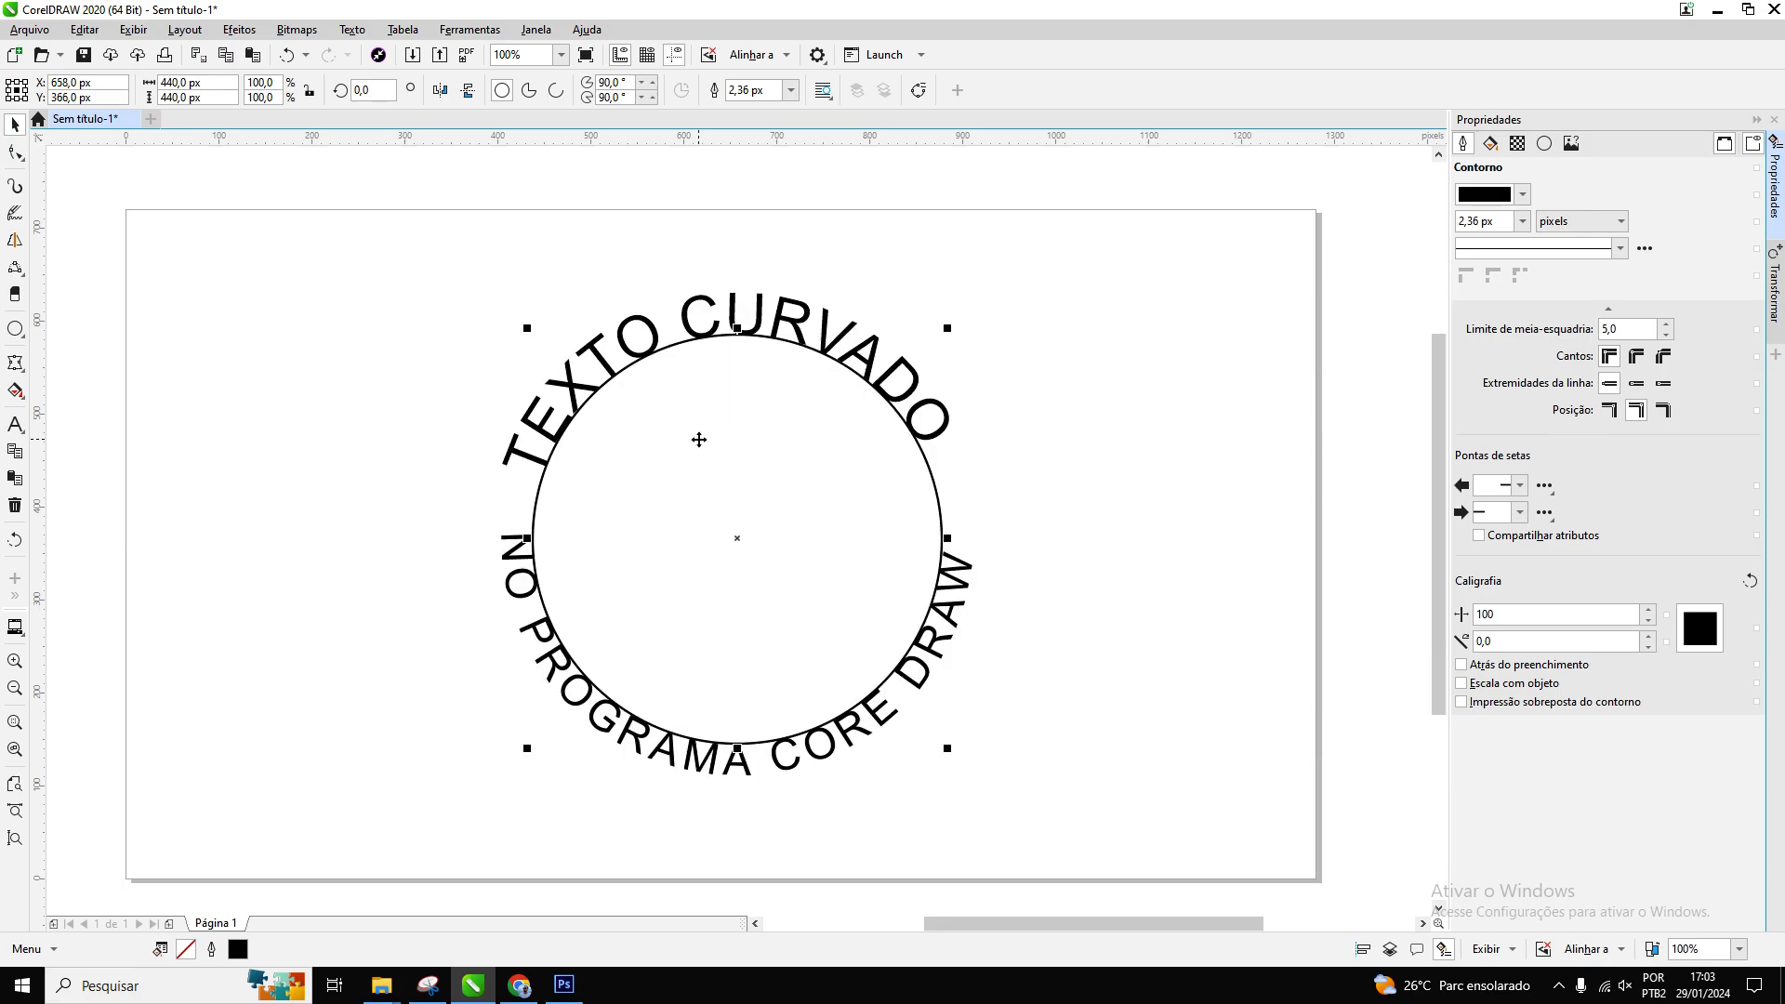
{"action": "left_click", "coordinate": [476, 469]}
{"action": "left_click", "coordinate": [536, 508]}
{"action": "left_click", "coordinate": [537, 508]}
{"action": "left_click_drag", "start_coordinate": [537, 507], "coordinate": [738, 539]}
{"action": "left_click_drag", "start_coordinate": [613, 506], "coordinate": [669, 512]}
{"action": "key", "text": "ctrl+z"}
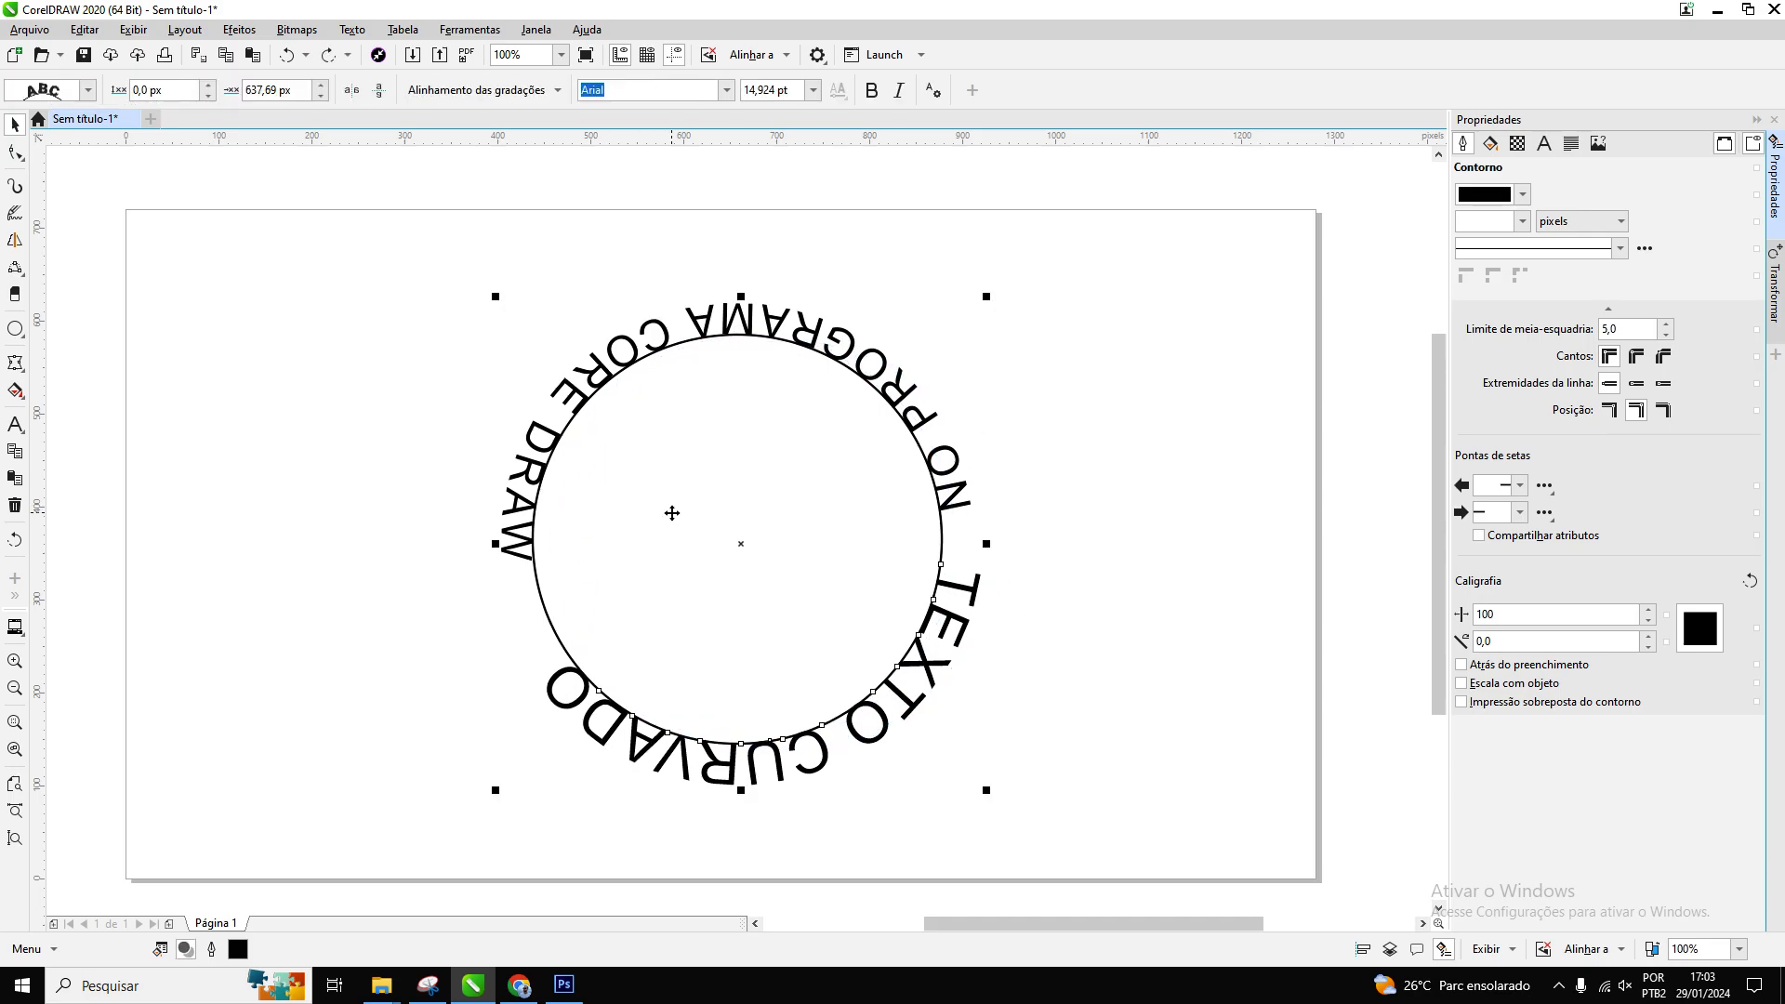
{"action": "key", "text": "ctrl+z"}
- Convert the circle to curves
{"action": "right_click", "coordinate": [670, 513]}
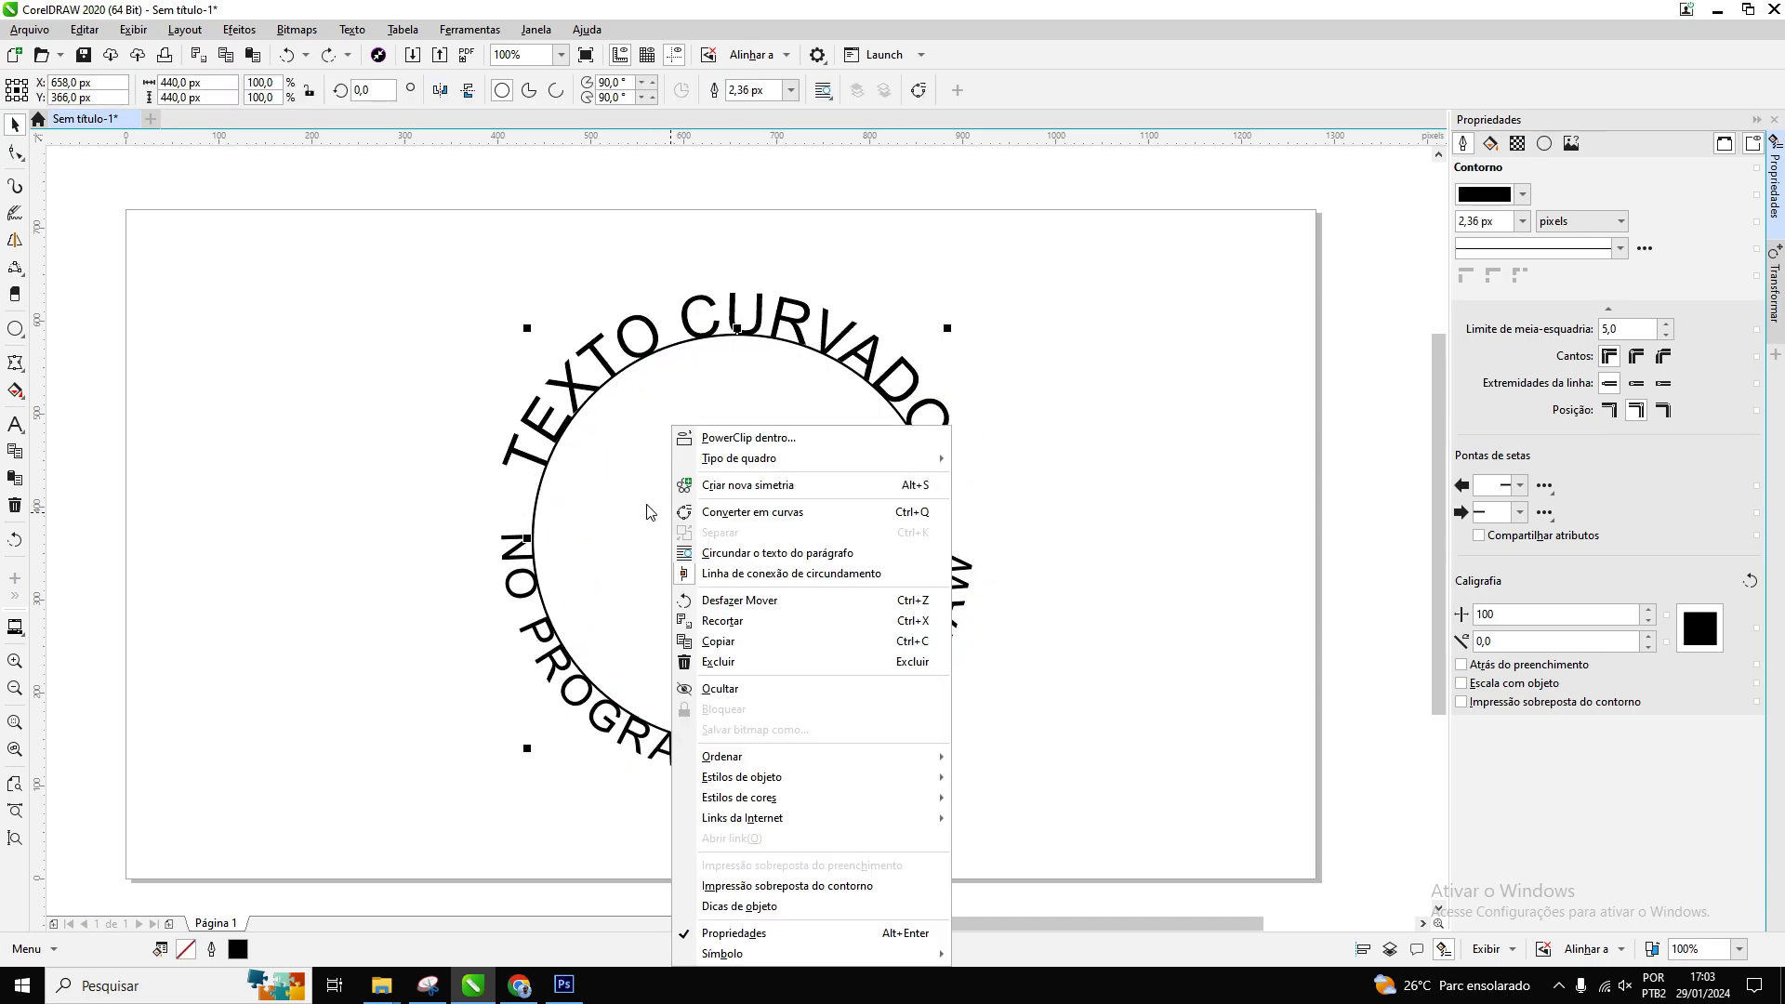
{"action": "left_click", "coordinate": [755, 511]}
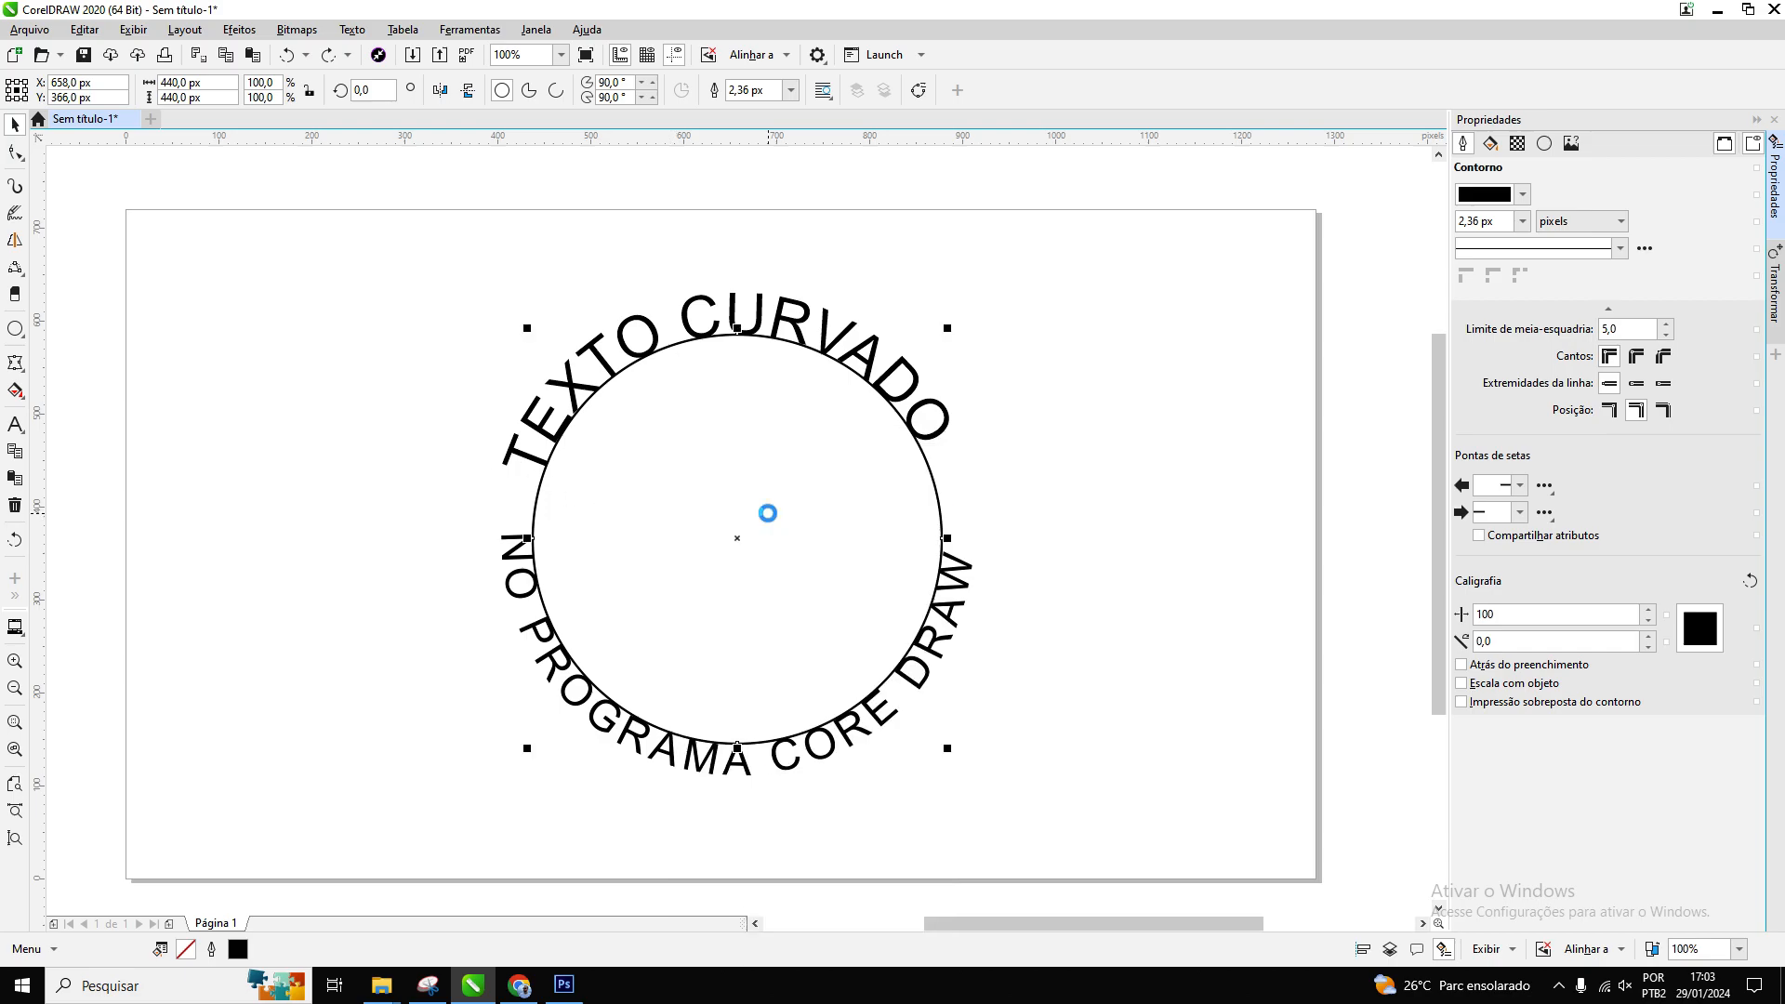
{"action": "key", "text": "F10"}
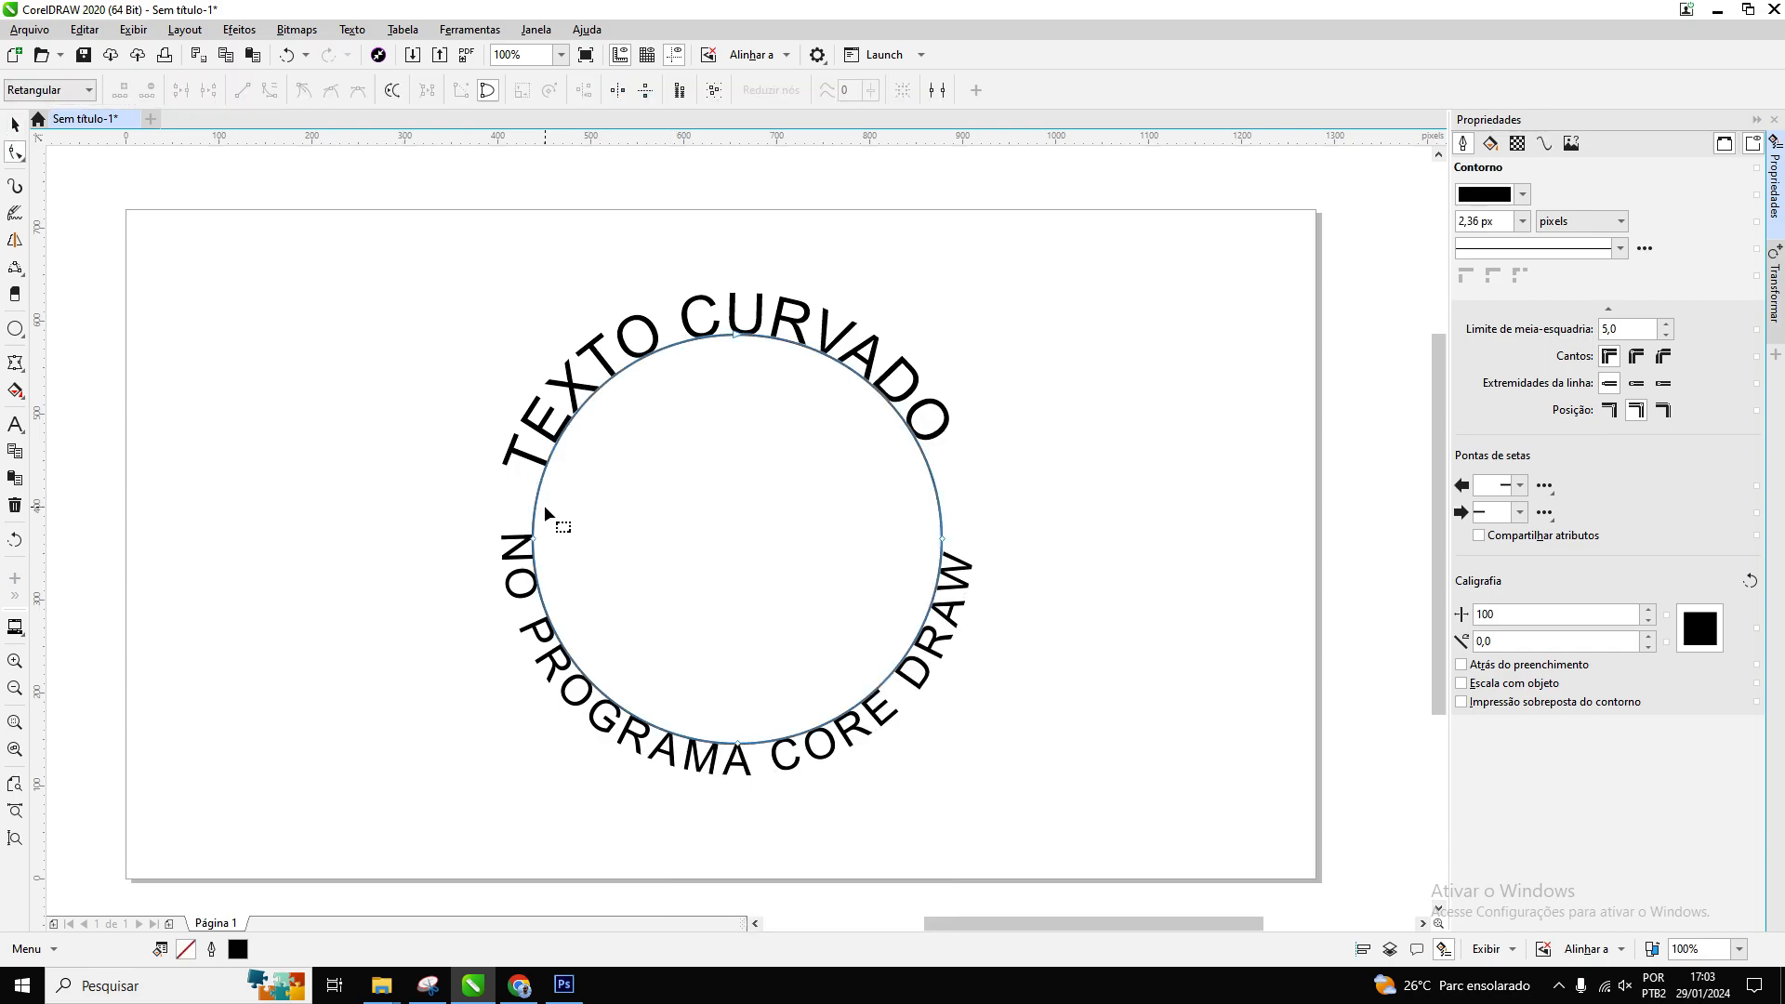
{"action": "key", "text": "space"}
{"action": "left_click", "coordinate": [561, 494]}
{"action": "left_click_drag", "start_coordinate": [561, 493], "coordinate": [974, 507]}
{"action": "key", "text": "ctrl+z"}
- Convert the lower text "NO PROGRAMA CORE DRAW" to curves
{"action": "left_click", "coordinate": [566, 285]}
{"action": "left_click", "coordinate": [619, 340]}
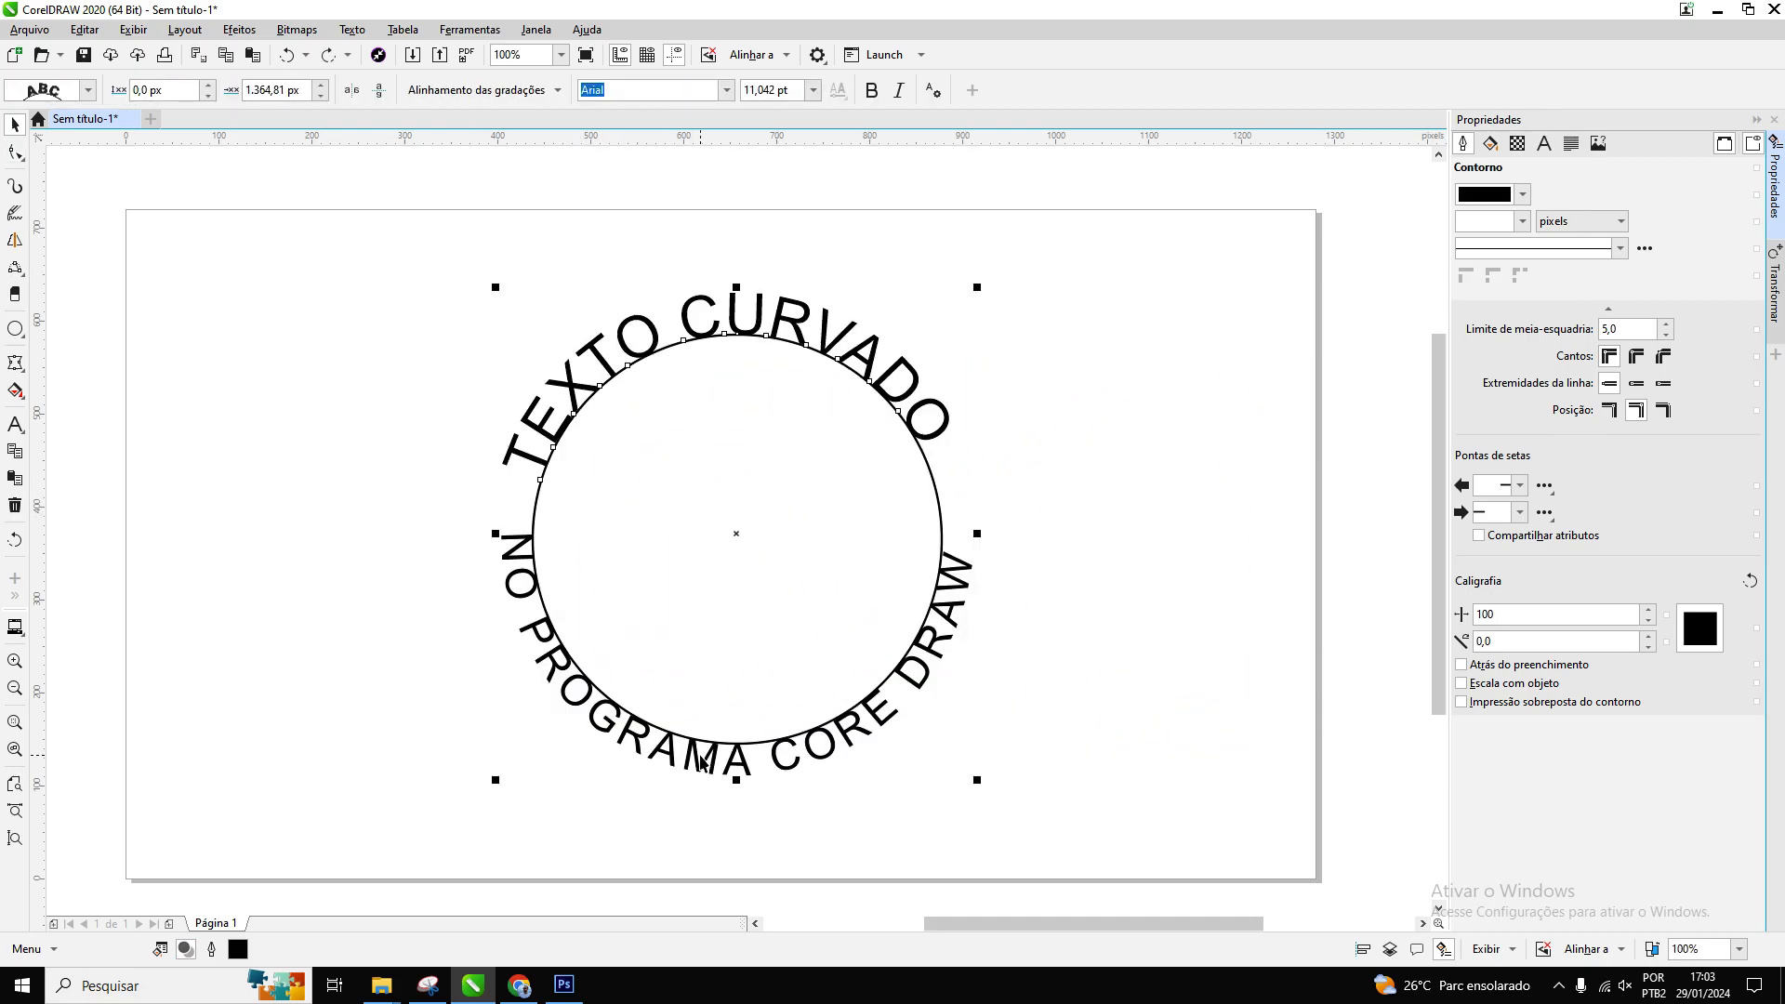
{"action": "left_click_drag", "start_coordinate": [411, 230], "coordinate": [1032, 841]}
{"action": "right_click", "coordinate": [935, 648]}
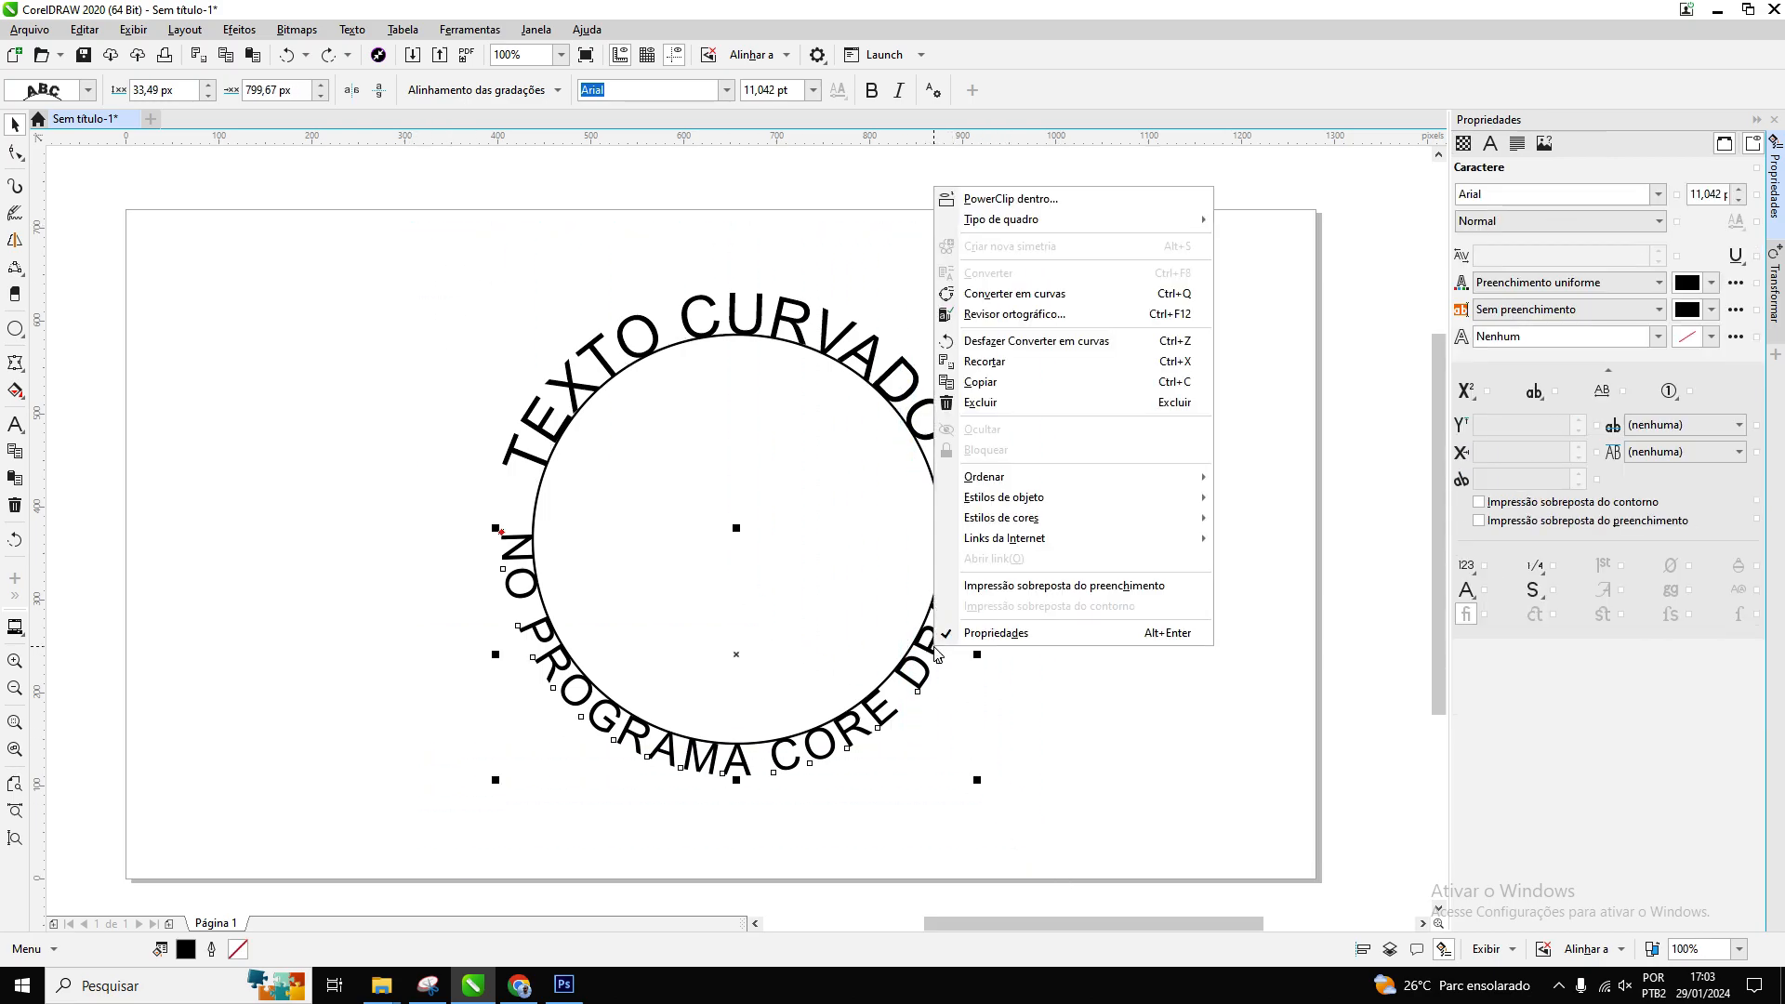
{"action": "left_click", "coordinate": [1026, 292]}
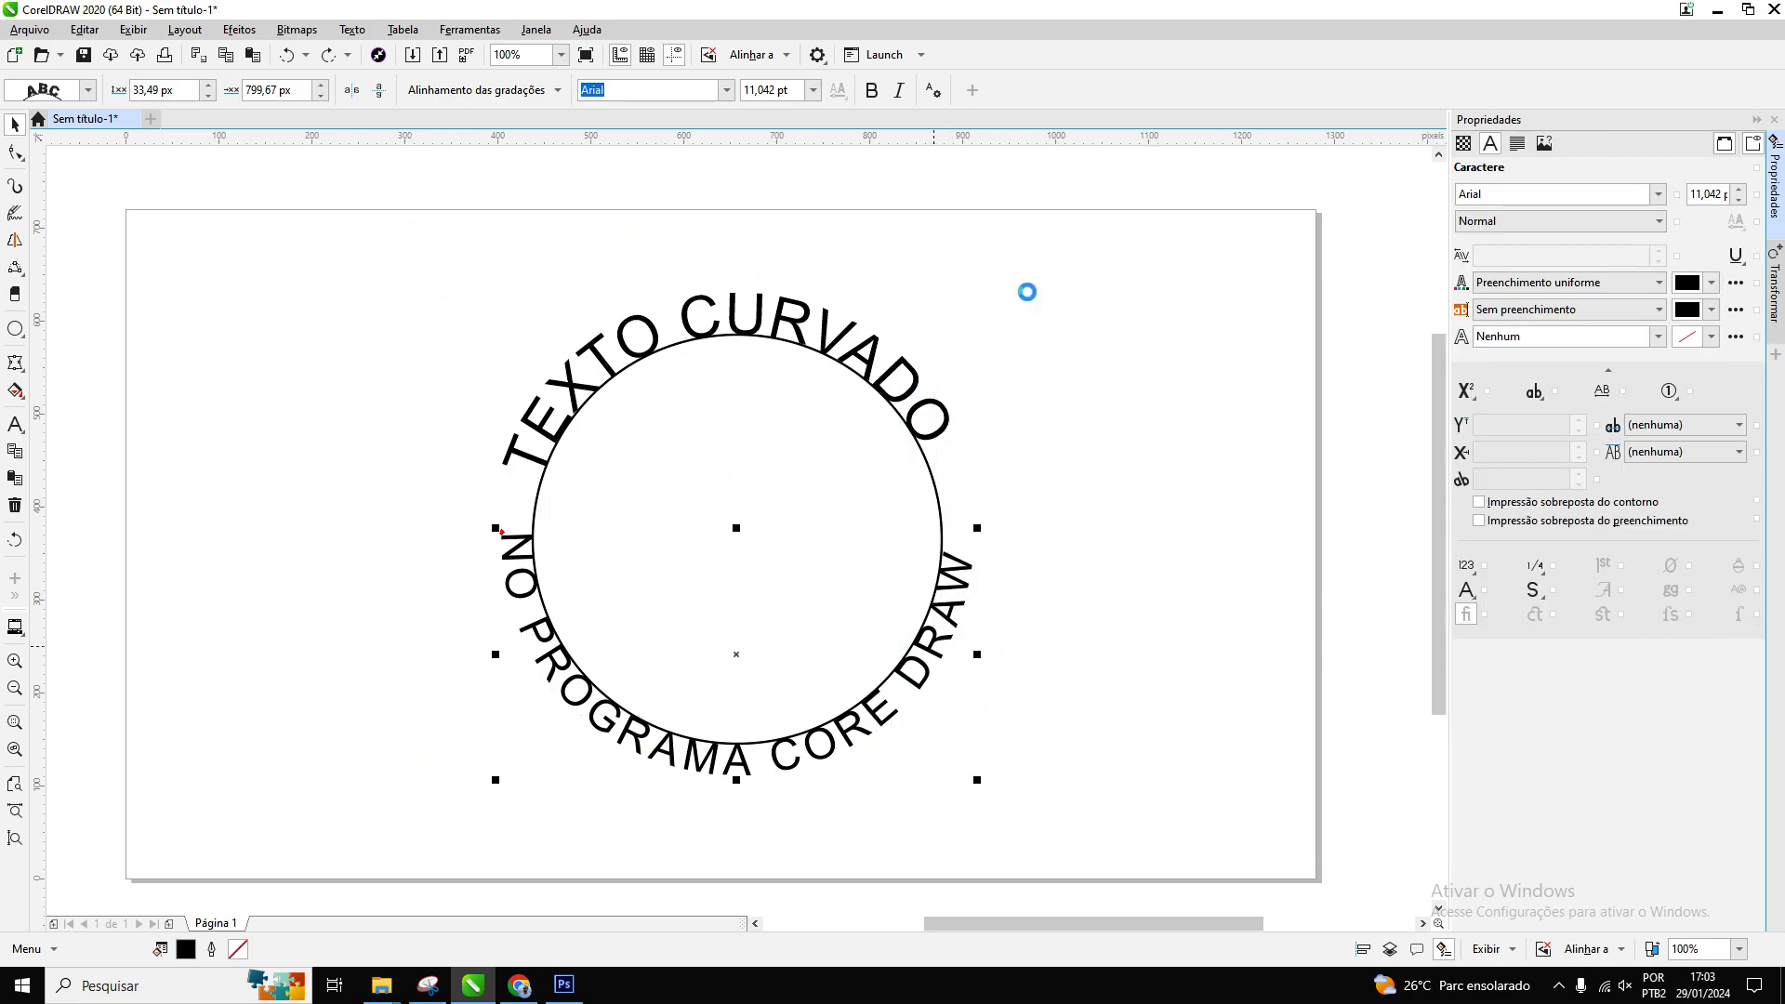
- Convert the upper text "TEXTO CURVADO" to curves
{"action": "left_click", "coordinate": [799, 327]}
{"action": "right_click", "coordinate": [798, 325]}
{"action": "left_click", "coordinate": [848, 431]}
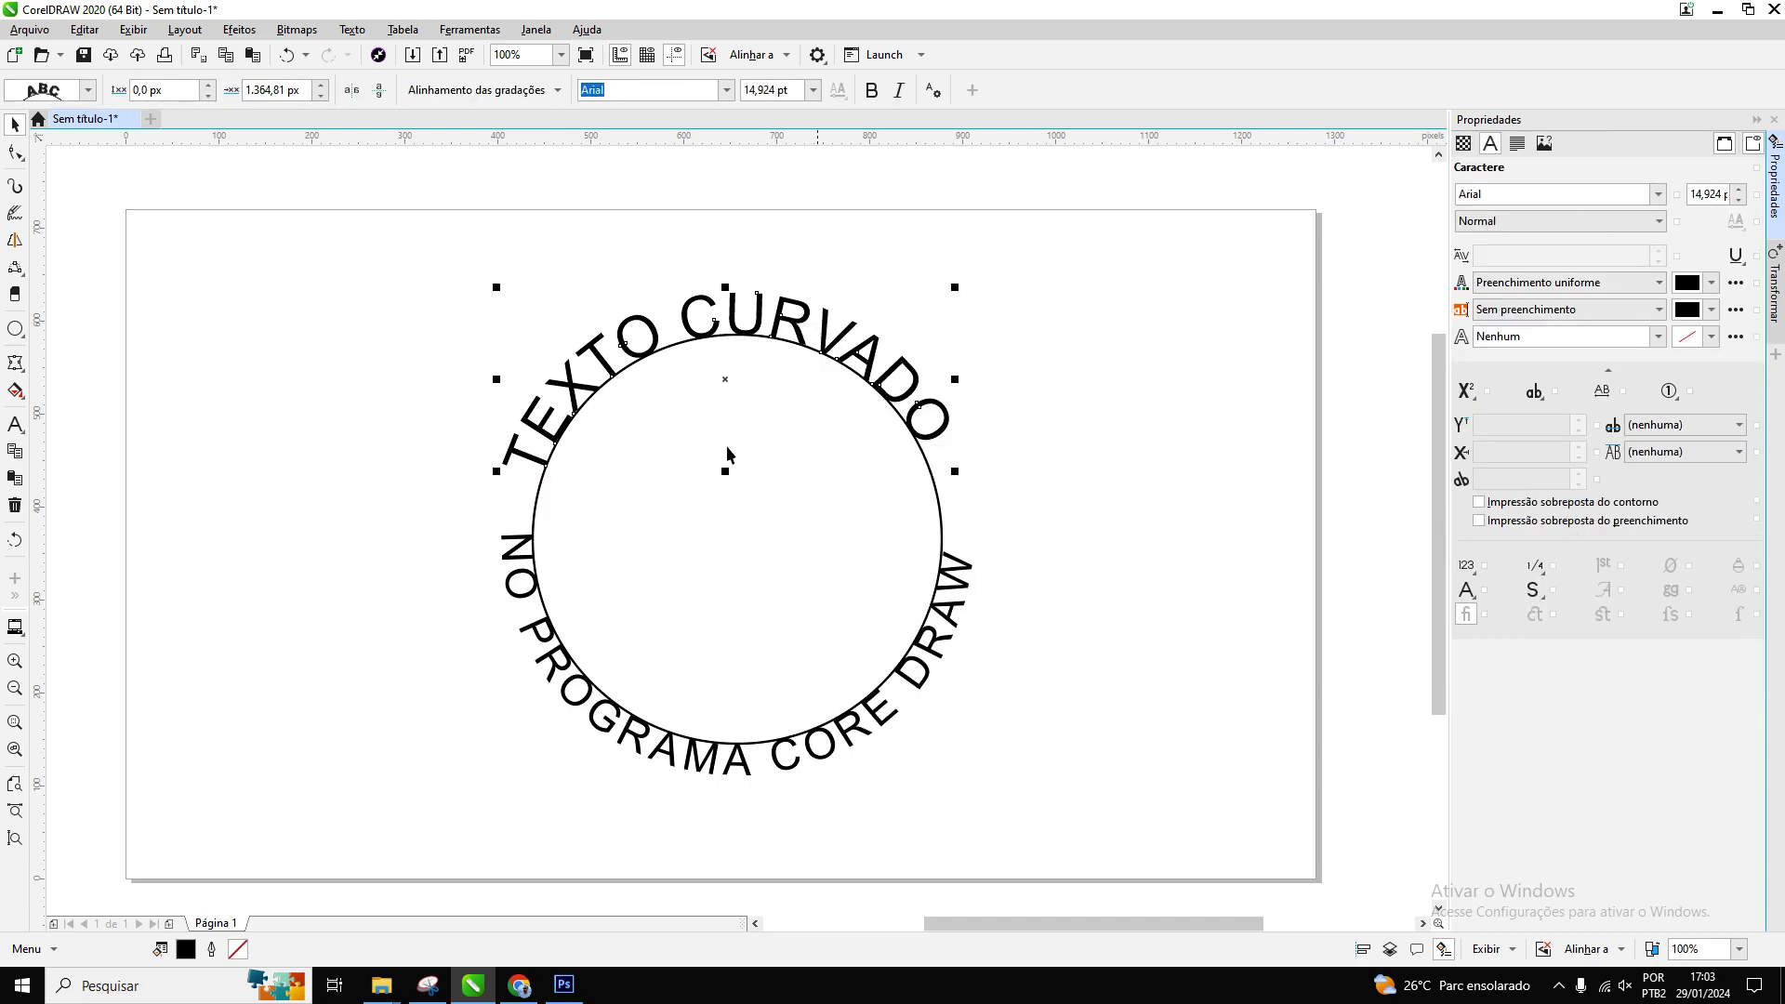
- Move the circle away from the two texts to about X 1084 px and Y 356 px and delete it
{"action": "left_click_drag", "start_coordinate": [648, 513], "coordinate": [1045, 522]}
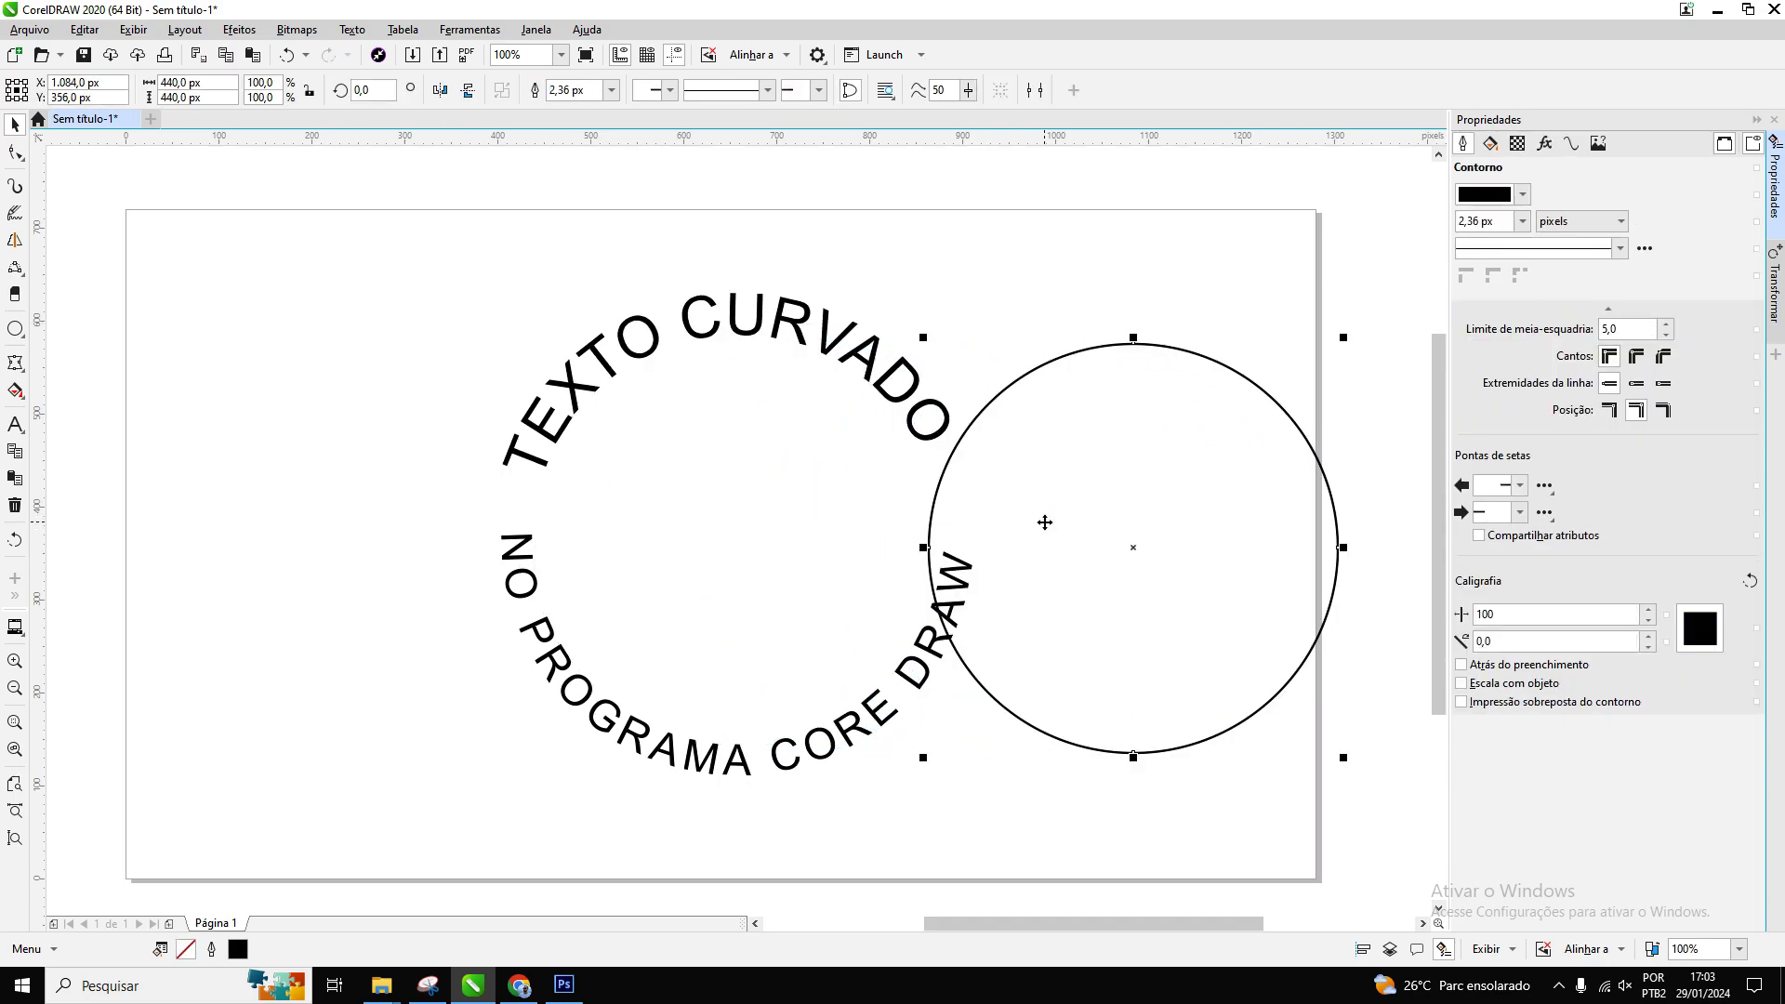
{"action": "key", "text": "Delete"}
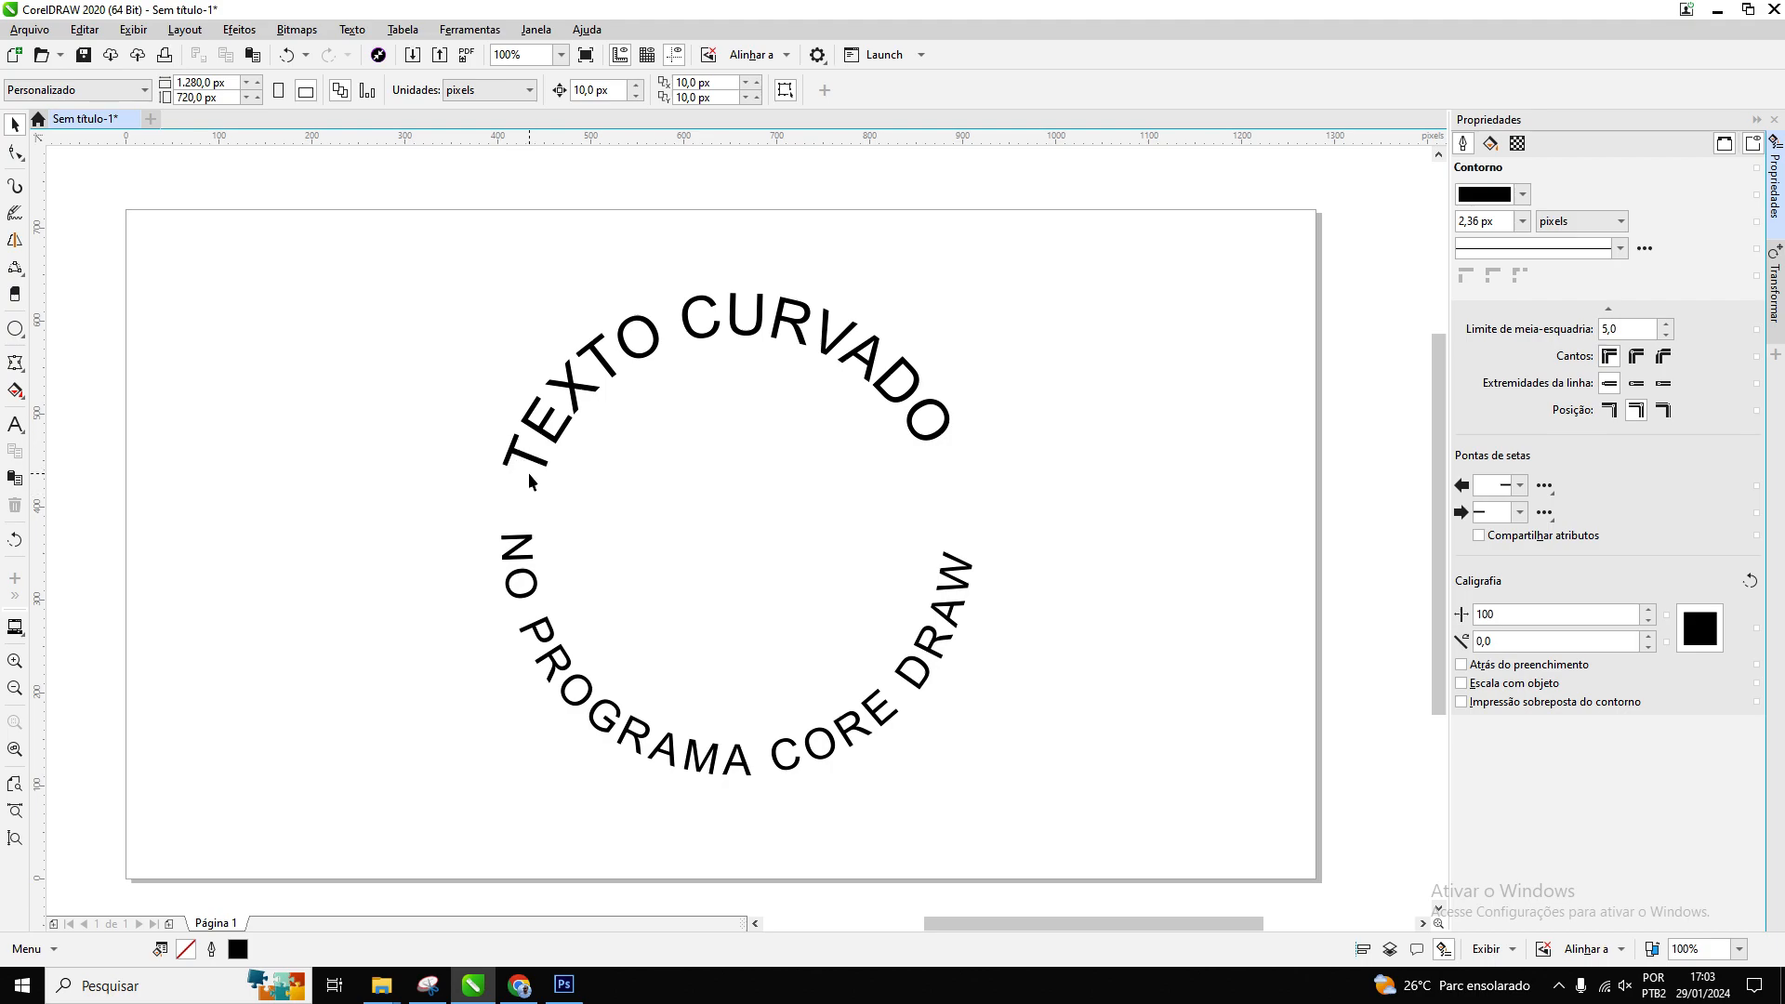
- Undo the circle's deletion and move and the upper text's conversion to curves, and select the upper text
{"action": "key", "text": "ctrl+z"}
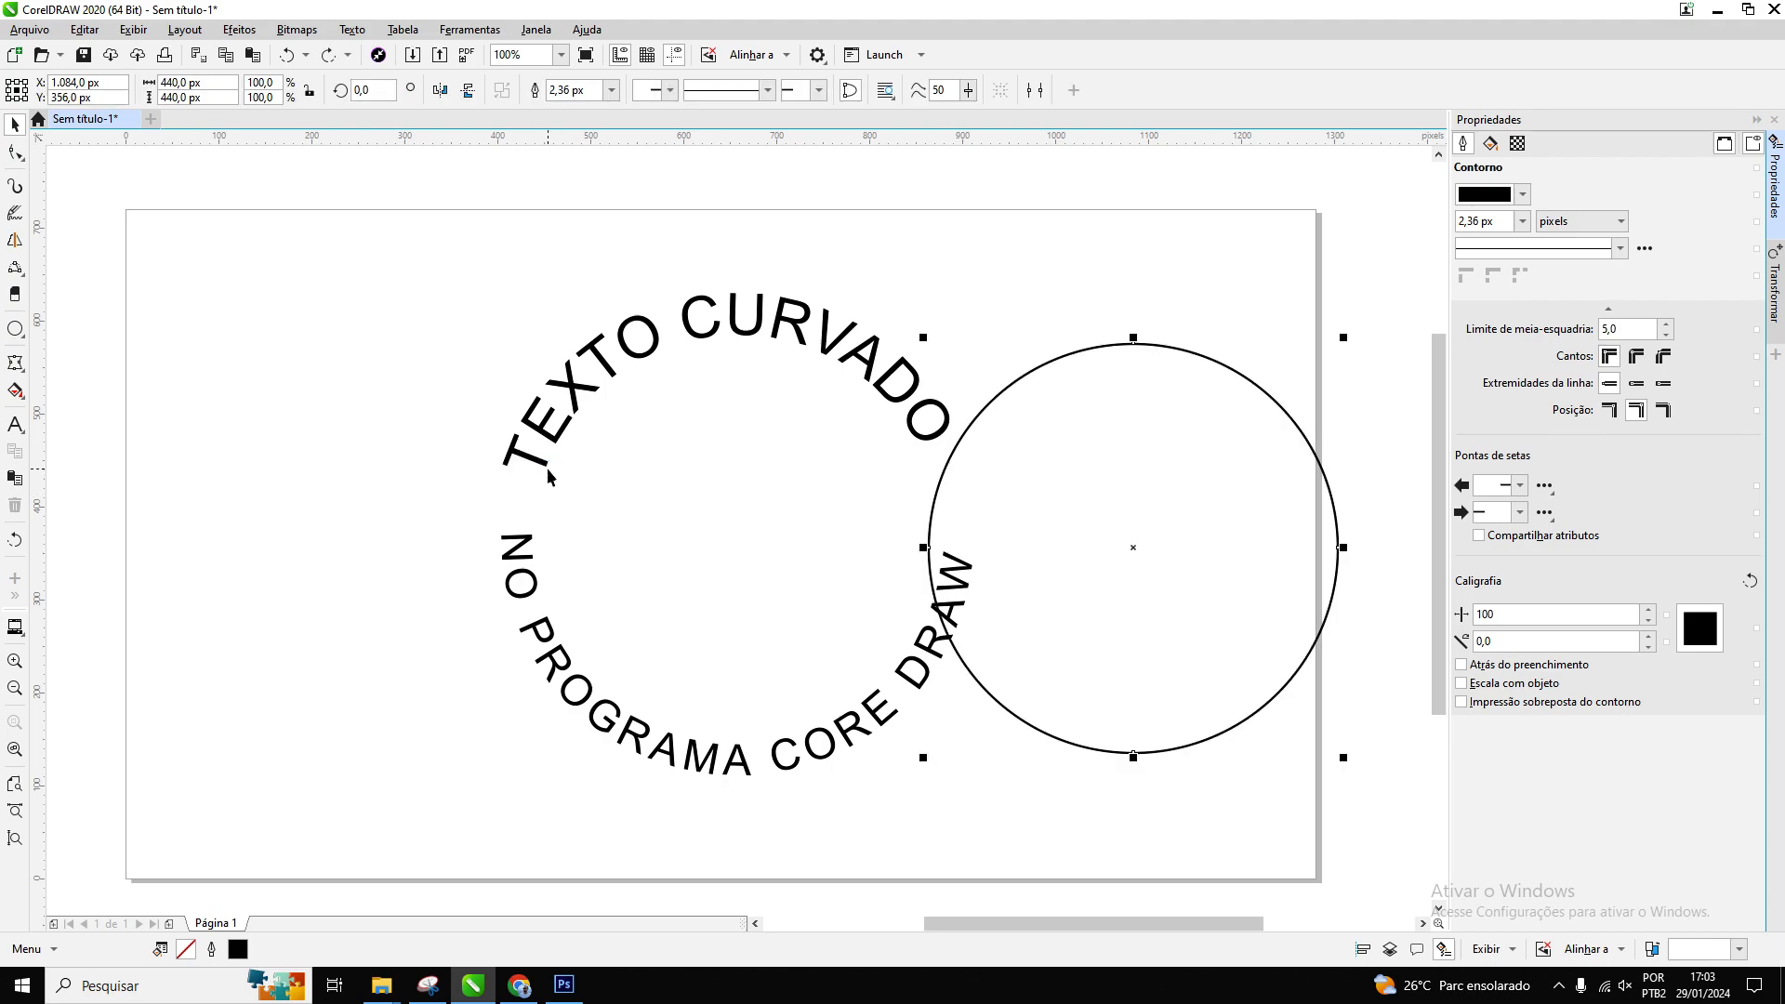
{"action": "key", "text": "ctrl+z"}
{"action": "left_click", "coordinate": [522, 466]}
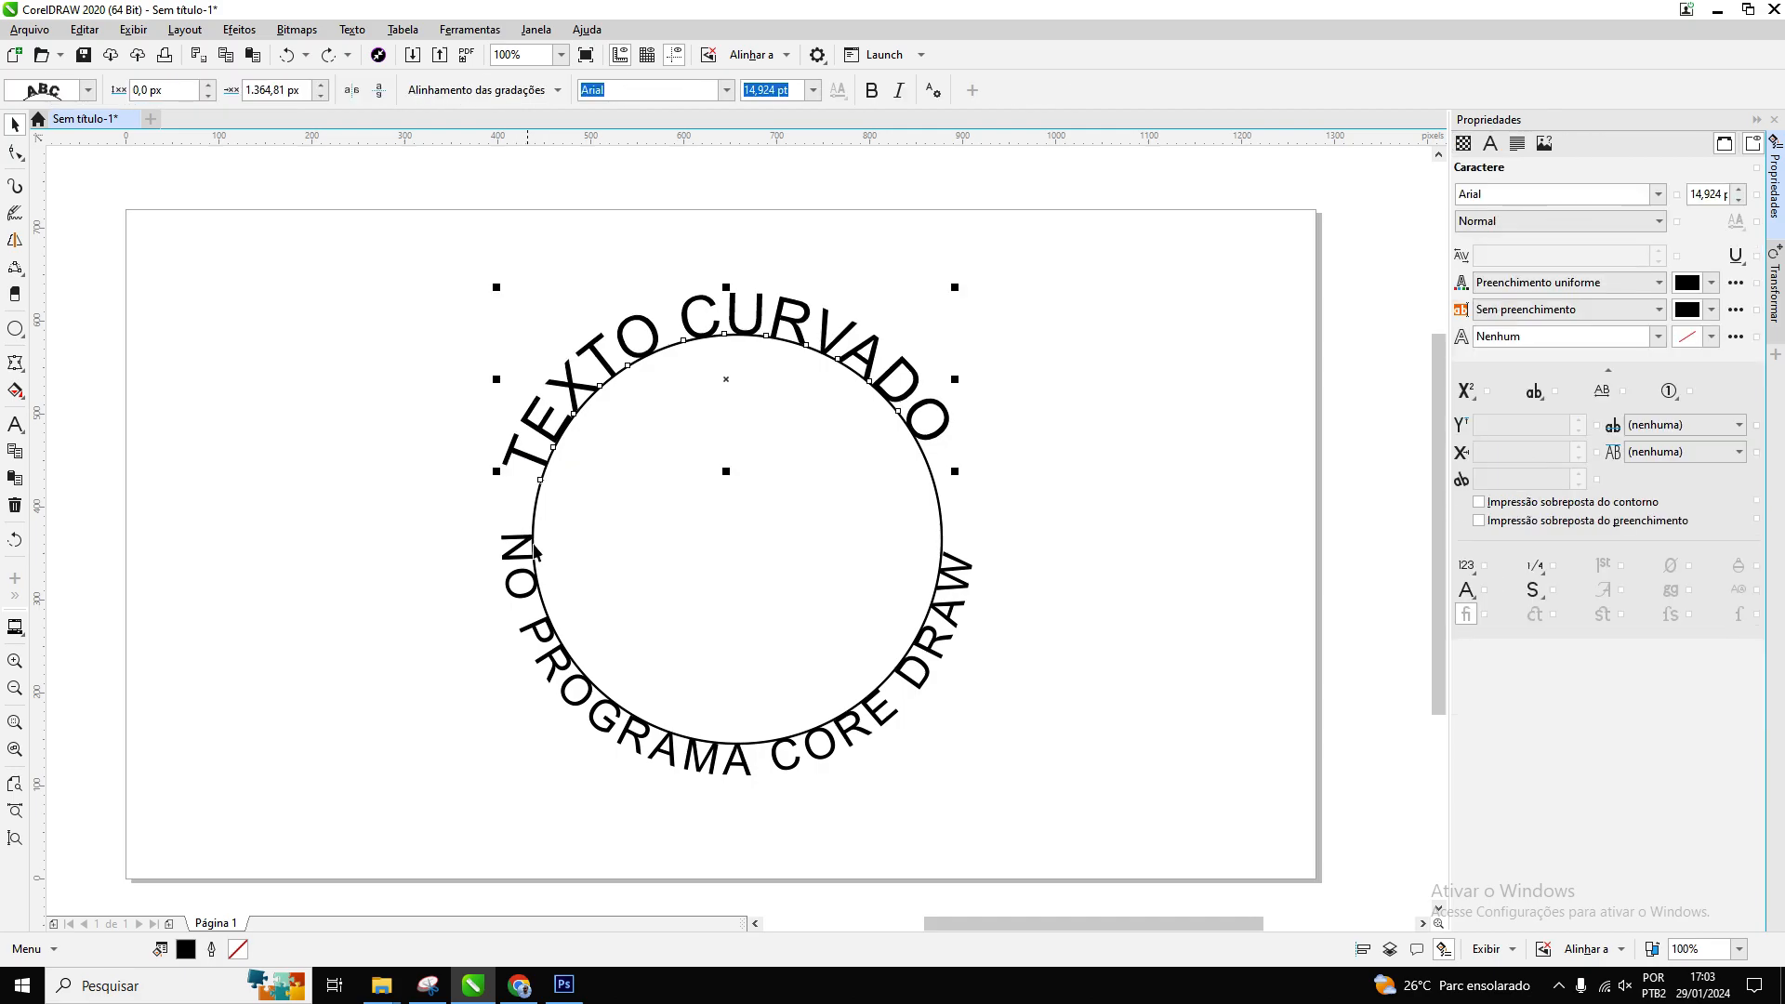
- Try to move the upper text away from the lower text together with its attached circle, and undo the move
{"action": "left_click", "coordinate": [370, 532]}
{"action": "left_click_drag", "start_coordinate": [598, 359], "coordinate": [470, 266]}
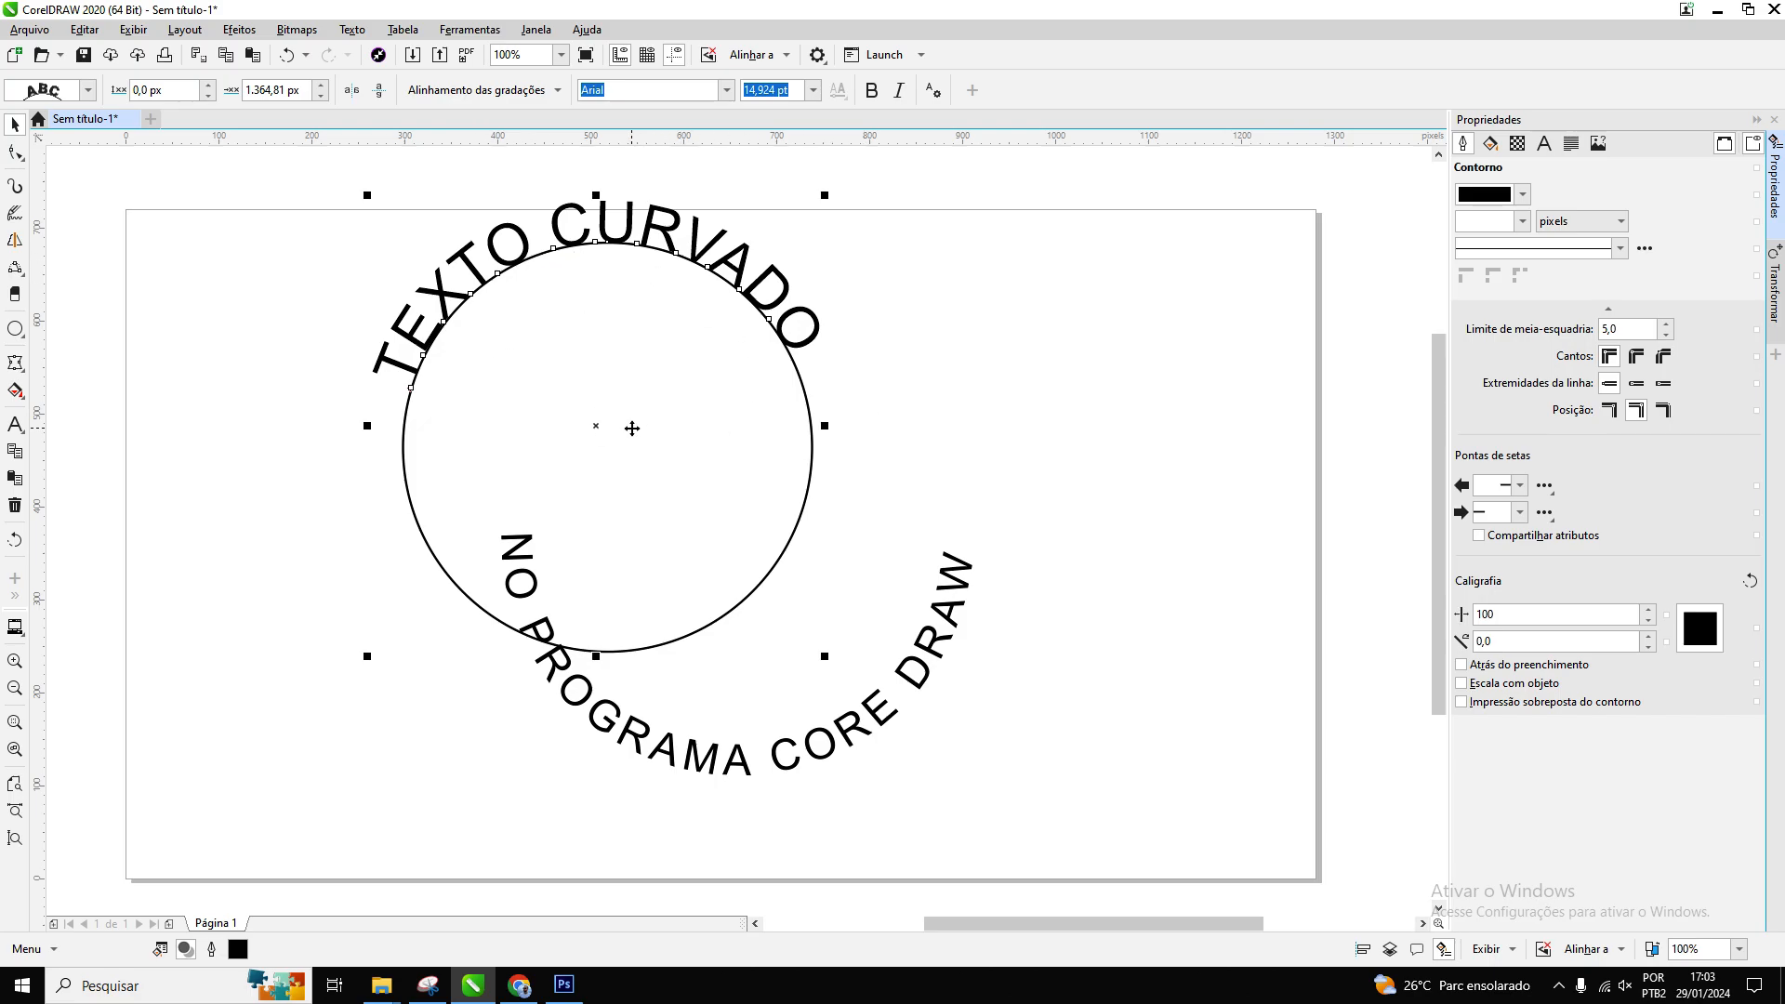
{"action": "key", "text": "ctrl+z"}
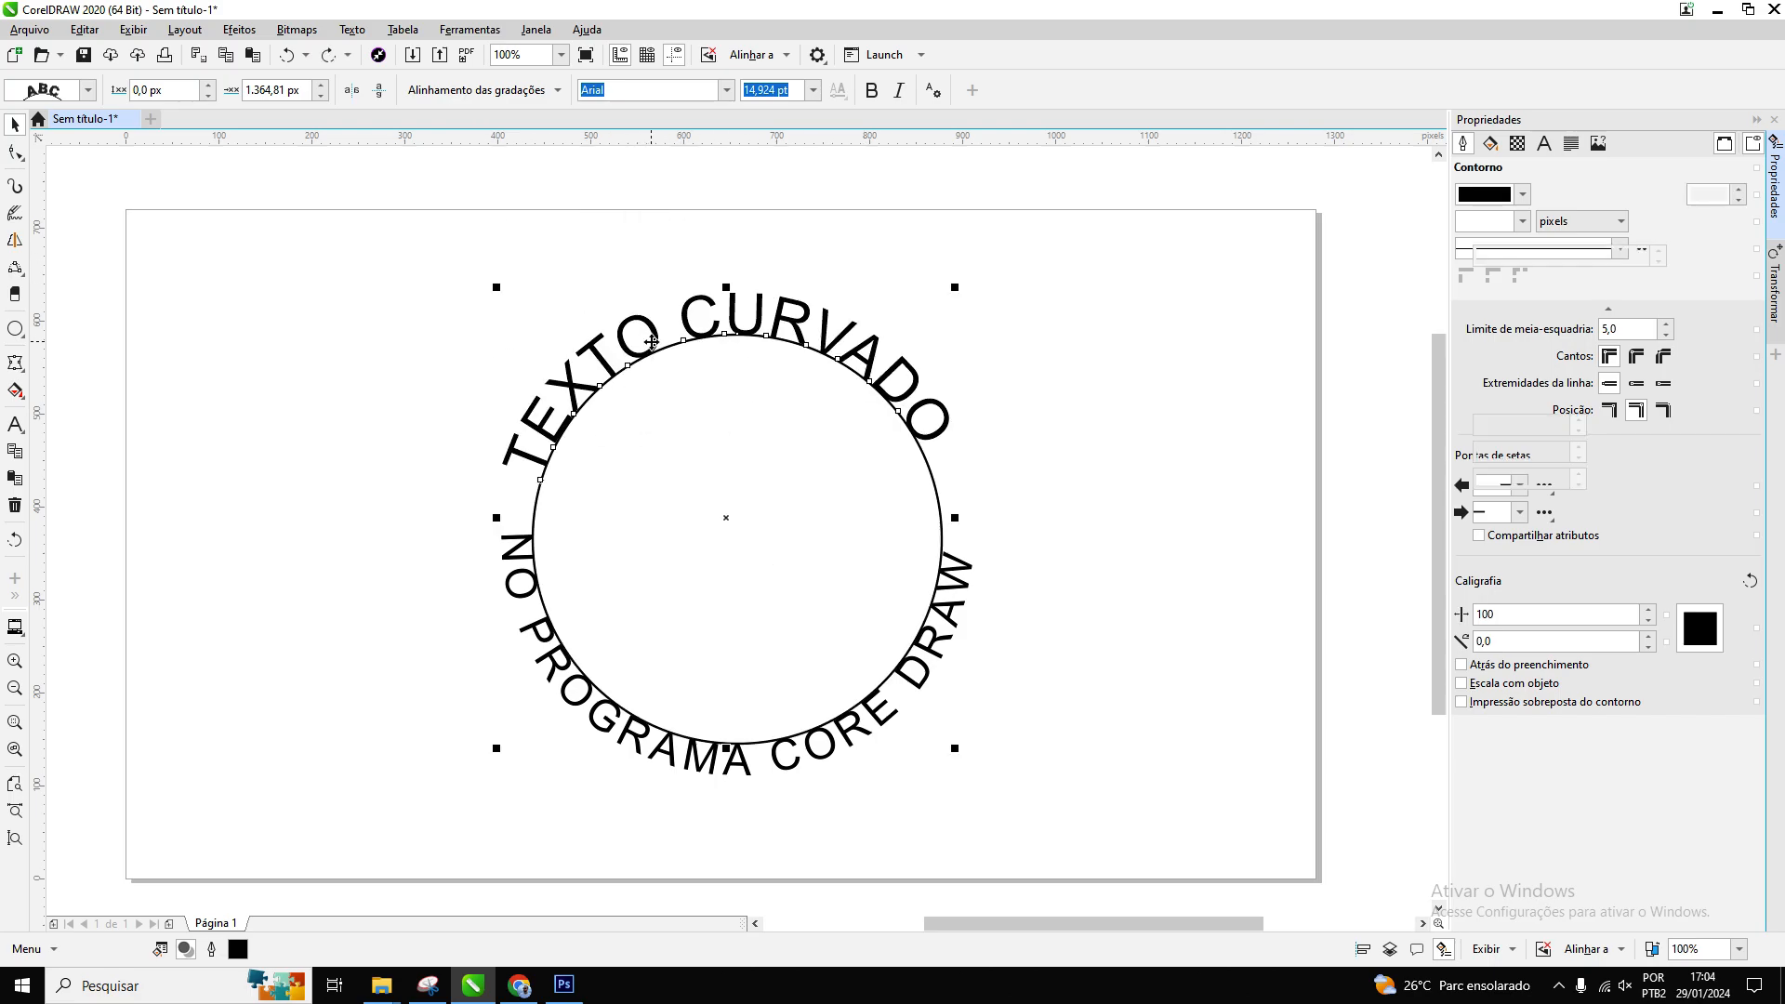
- Convert the upper text "TEXTO CURVADO" attached to the circle to curves and deselect it
{"action": "right_click", "coordinate": [650, 342]}
{"action": "left_click", "coordinate": [735, 451]}
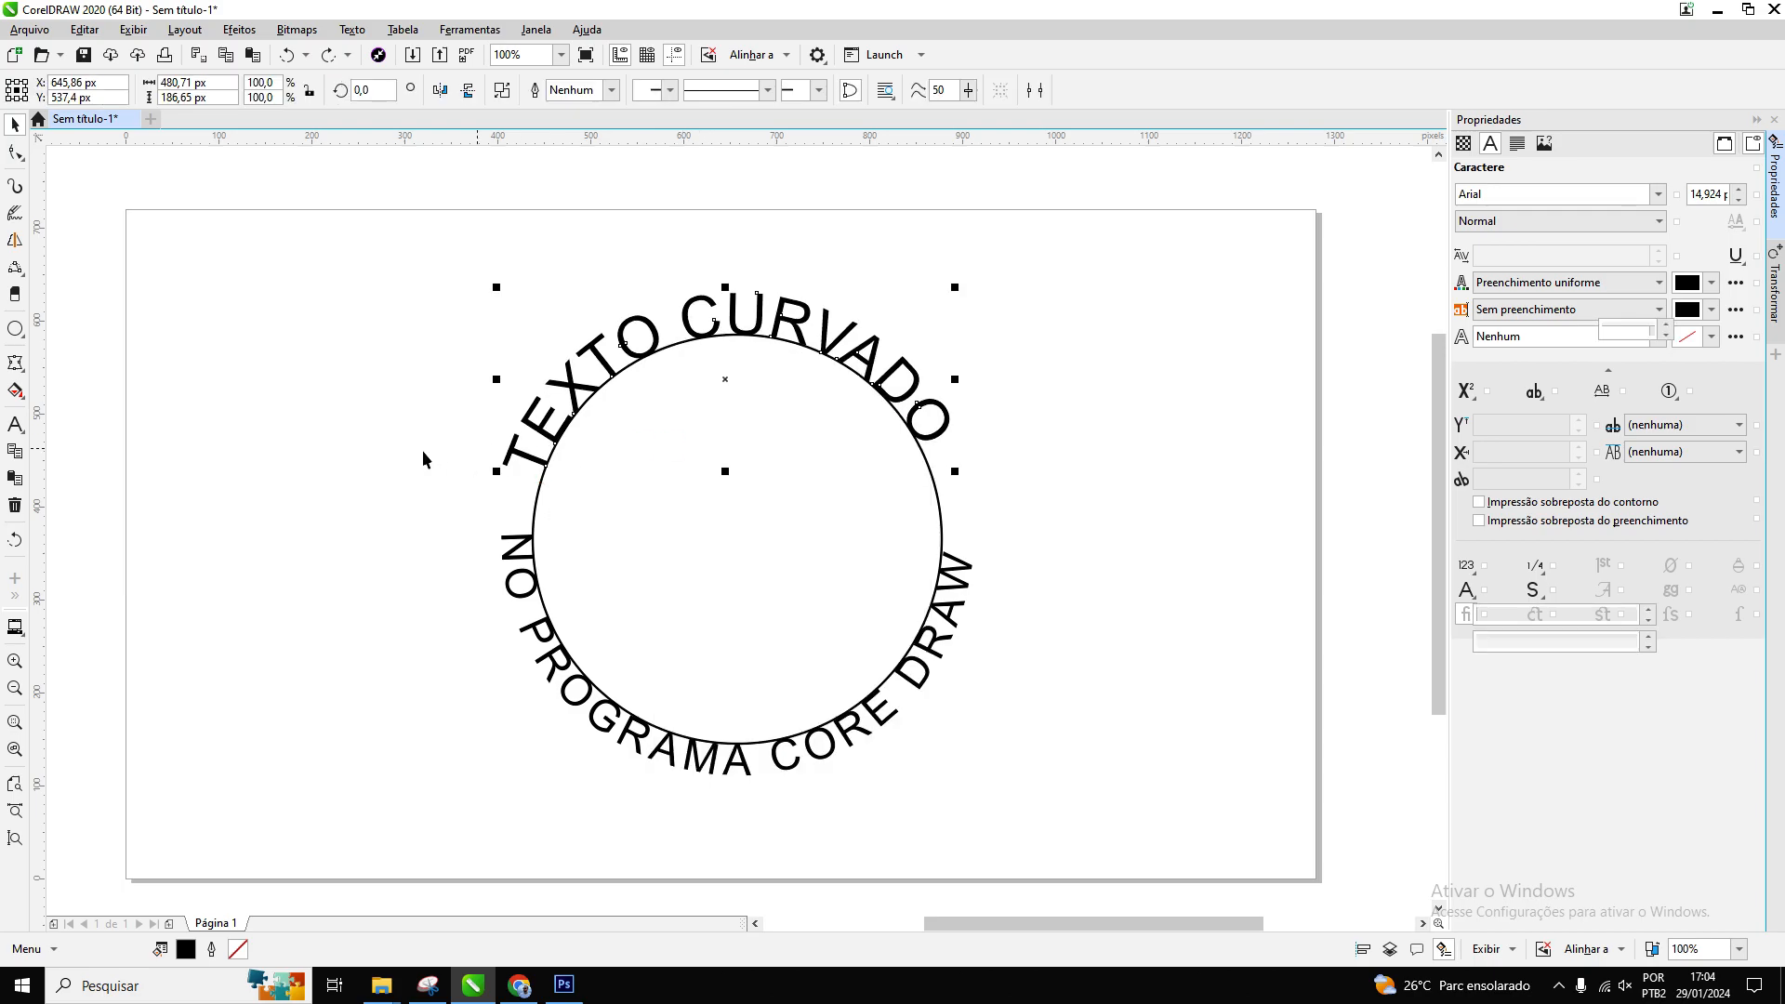
{"action": "left_click", "coordinate": [422, 458]}
- Move the circle out from between the texts to about X 1215 px and Y 383 px and delete it
{"action": "left_click_drag", "start_coordinate": [538, 509], "coordinate": [1055, 496]}
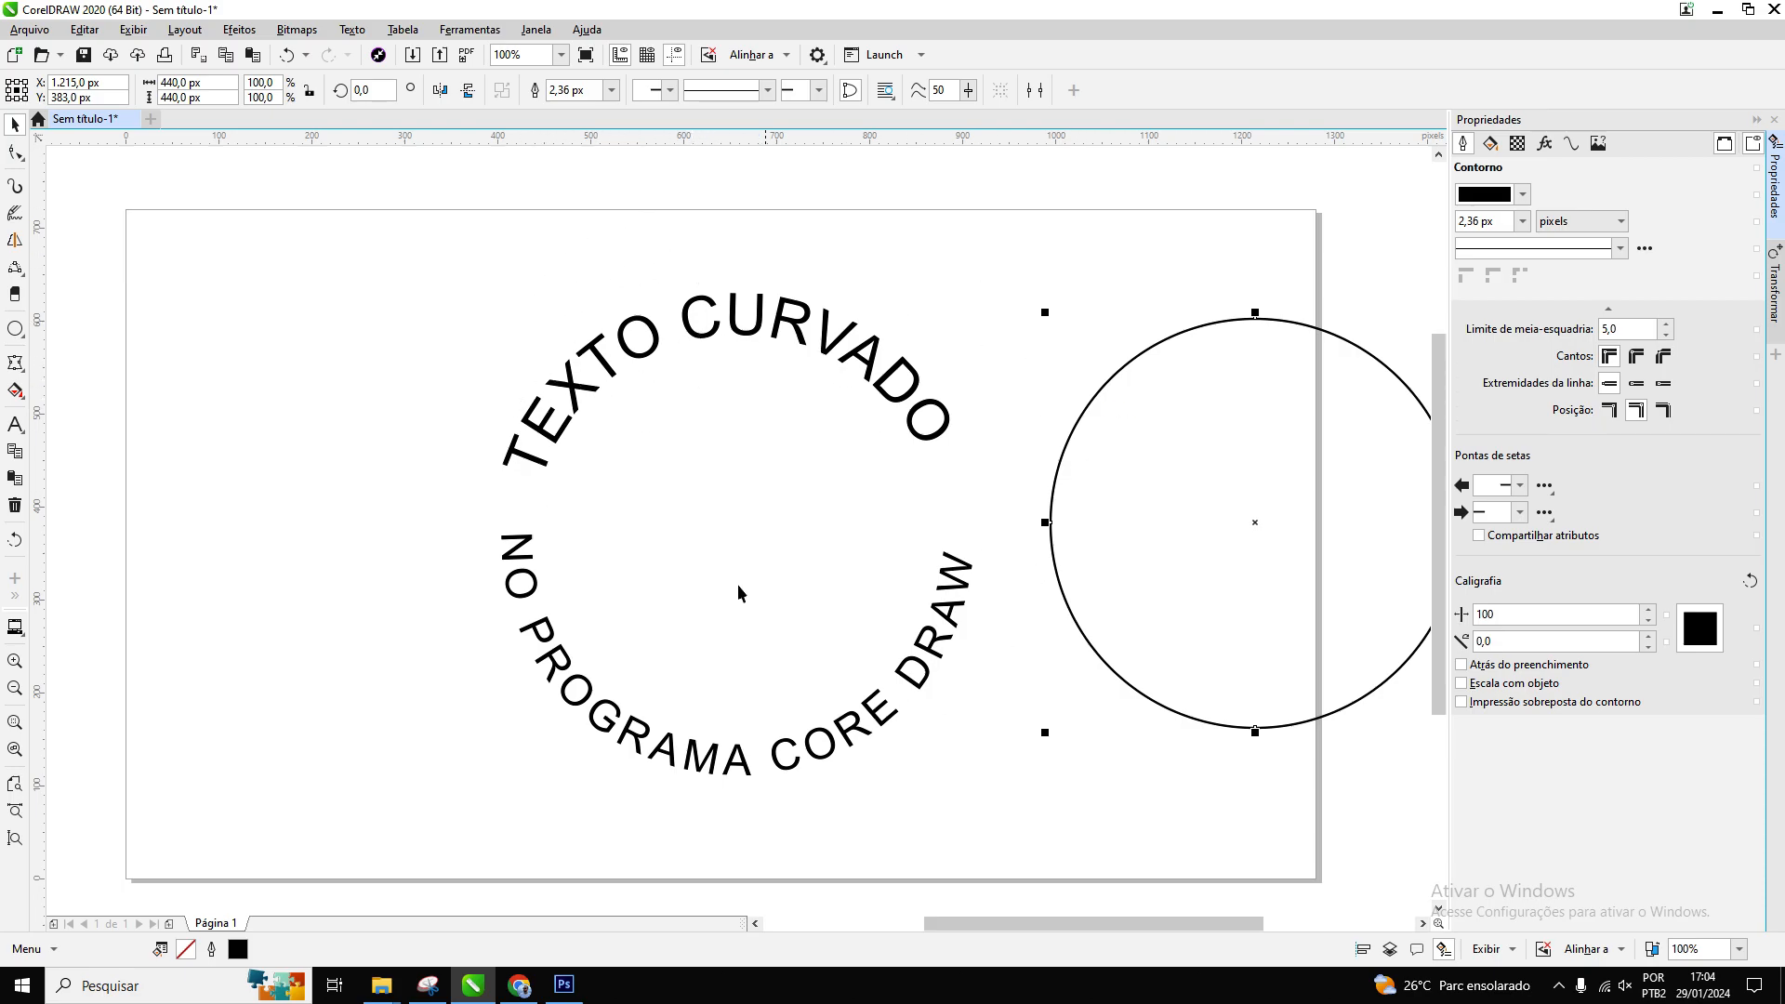
{"action": "key", "text": "Delete"}
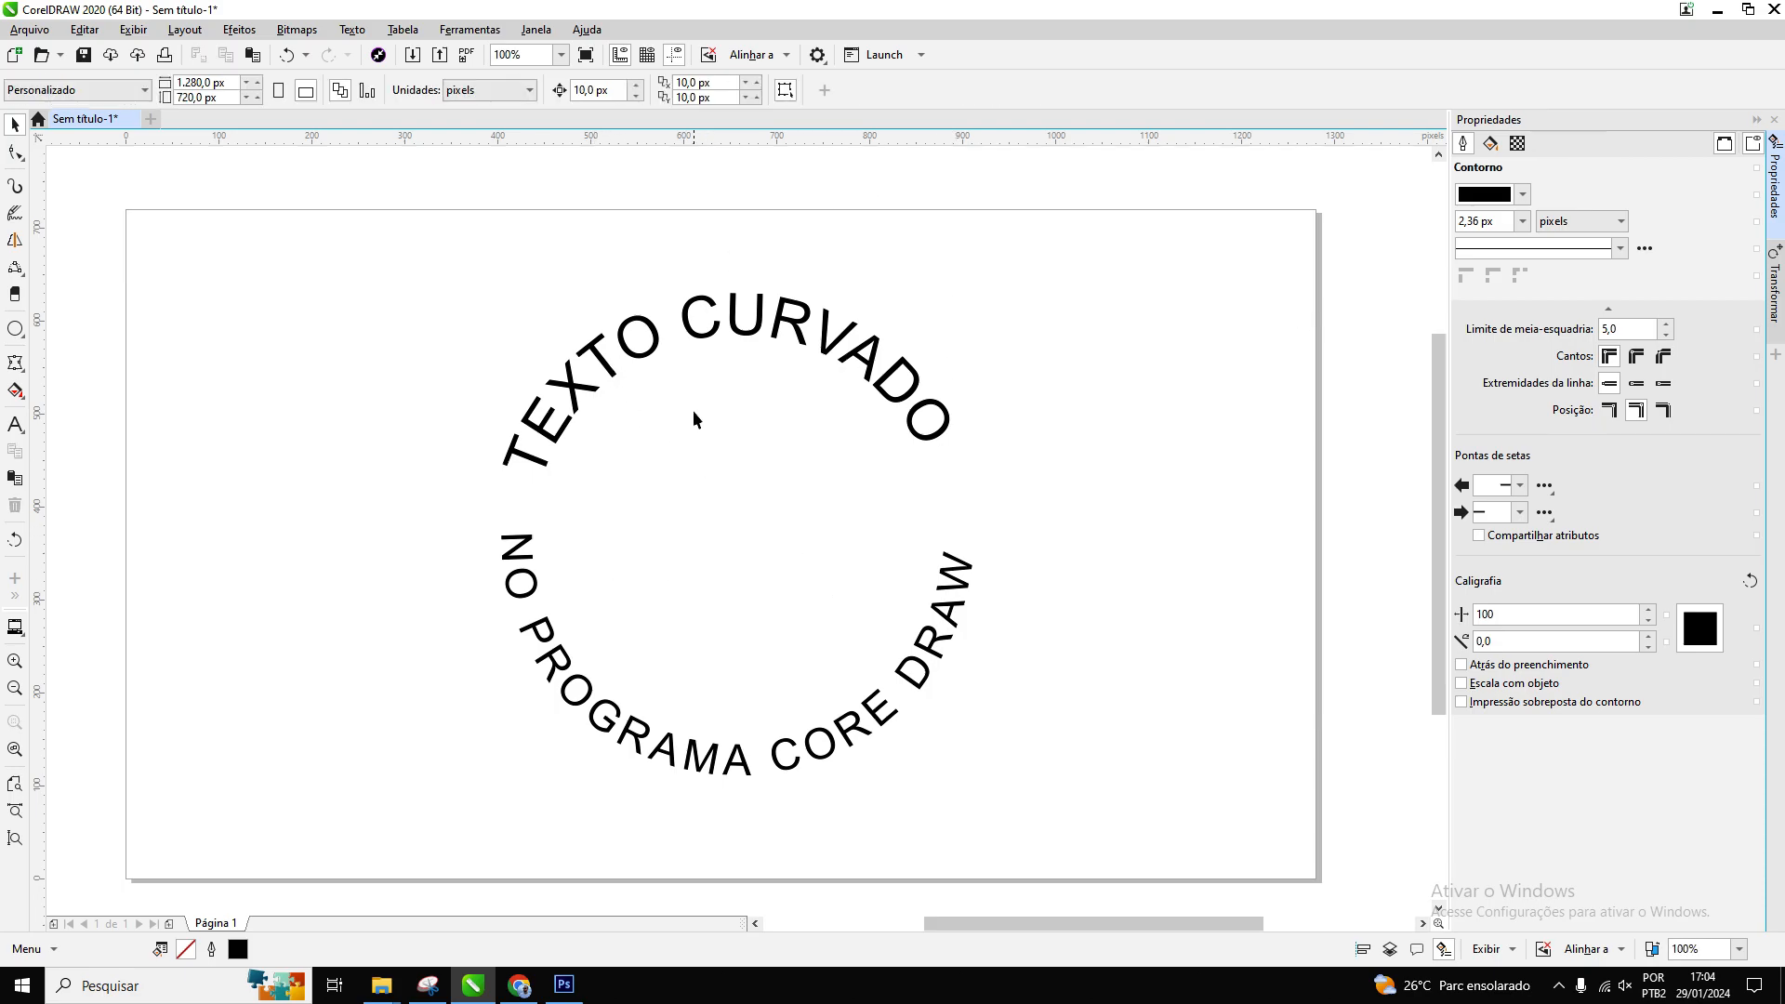
- Fill the upper text "TEXTO CURVADO" with a uniform bright green
{"action": "left_click", "coordinate": [637, 360]}
{"action": "left_click", "coordinate": [1490, 143]}
{"action": "left_click", "coordinate": [1584, 291]}
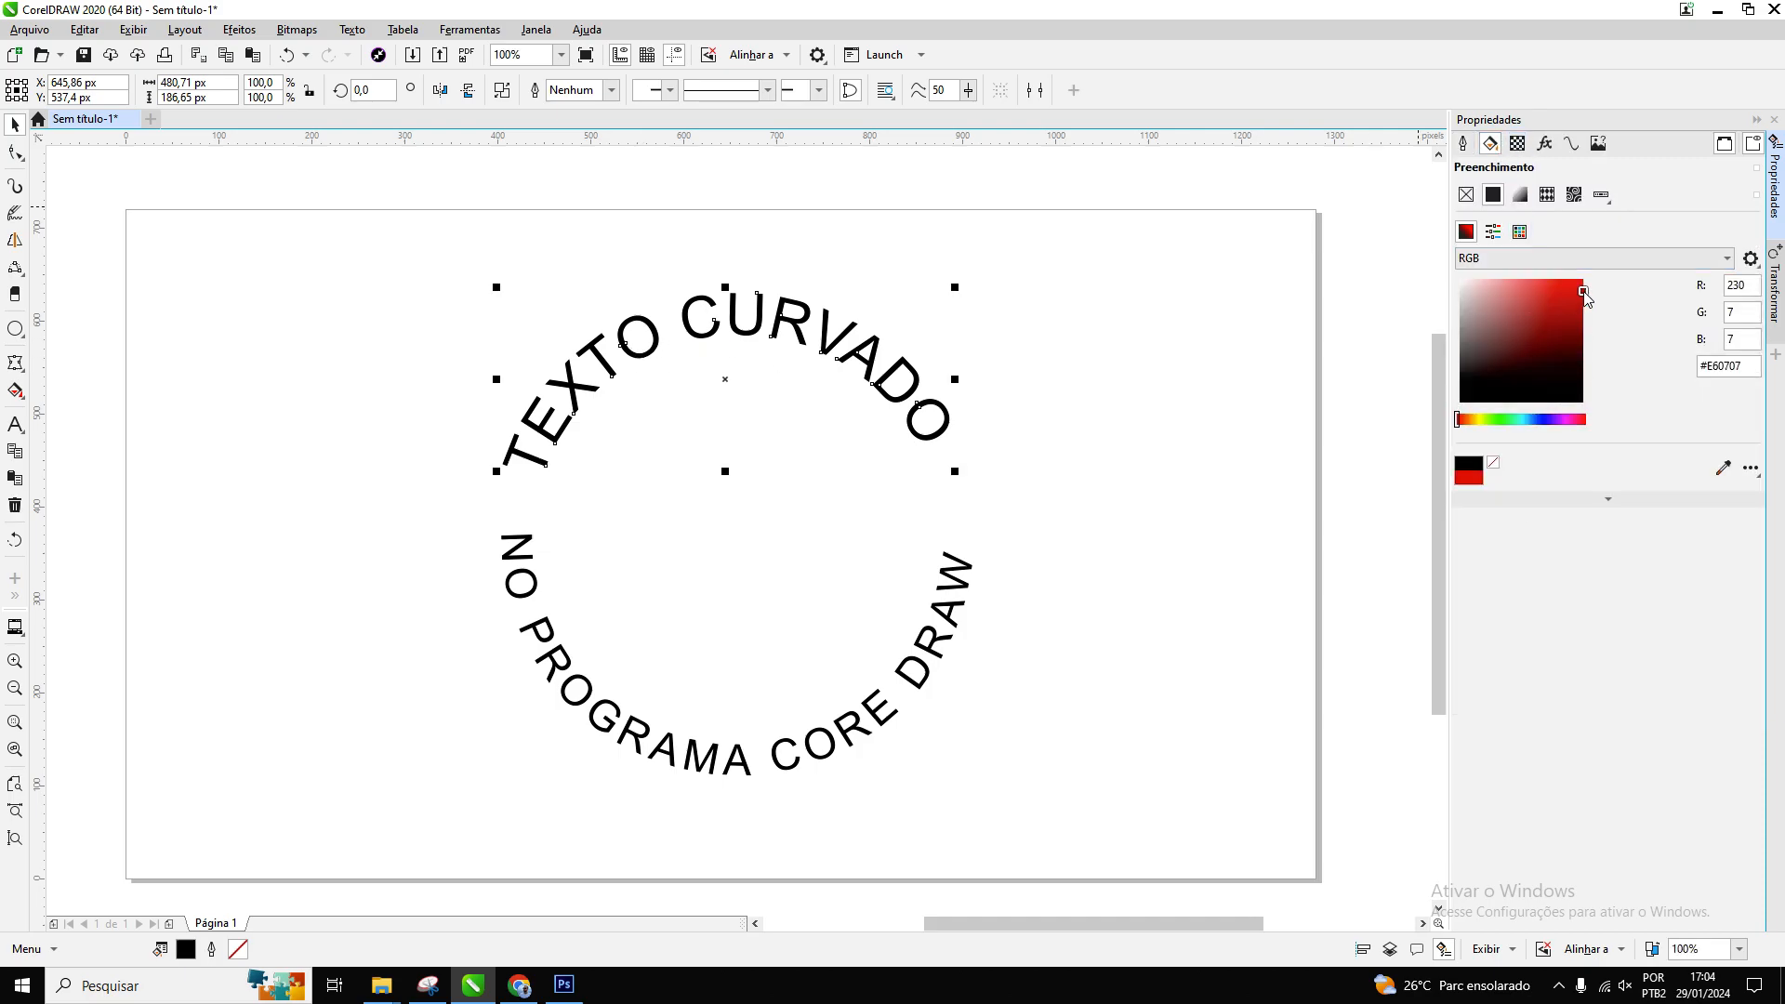
{"action": "left_click", "coordinate": [1499, 420]}
- Fill the lower text "NO PROGRAMA CORE DRAW" with the uniform red #C92020
{"action": "left_click", "coordinate": [939, 637]}
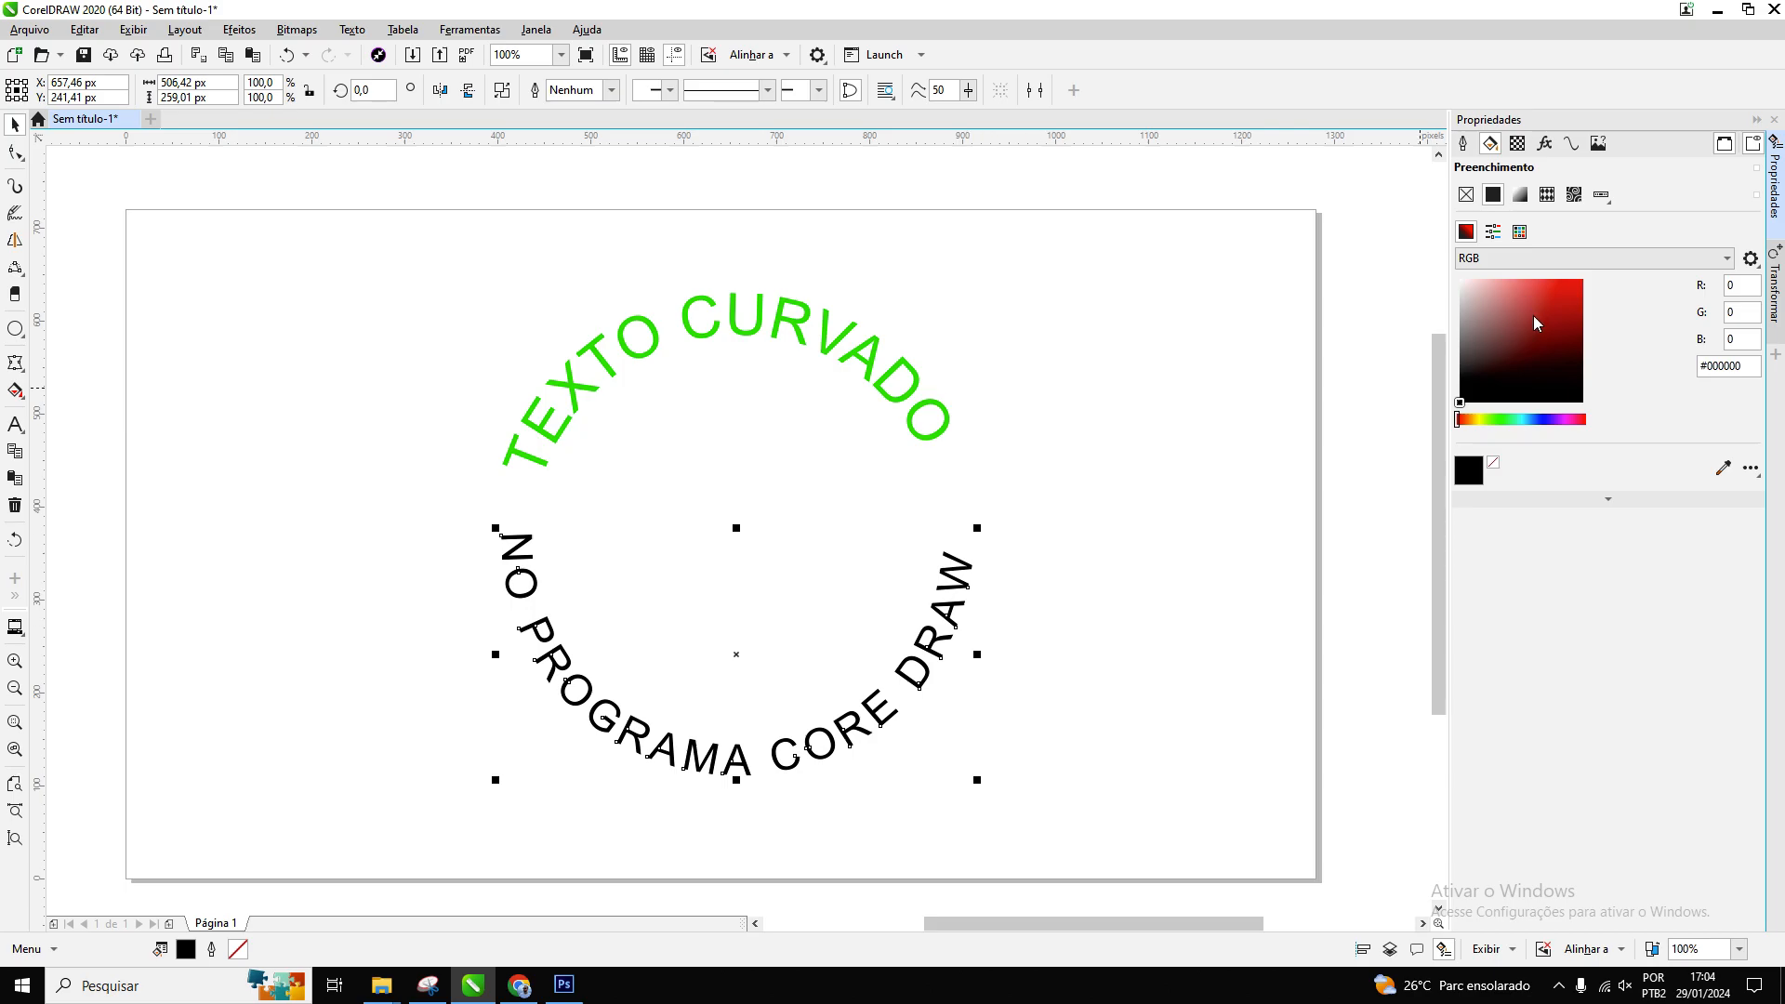
{"action": "left_click", "coordinate": [1563, 304]}
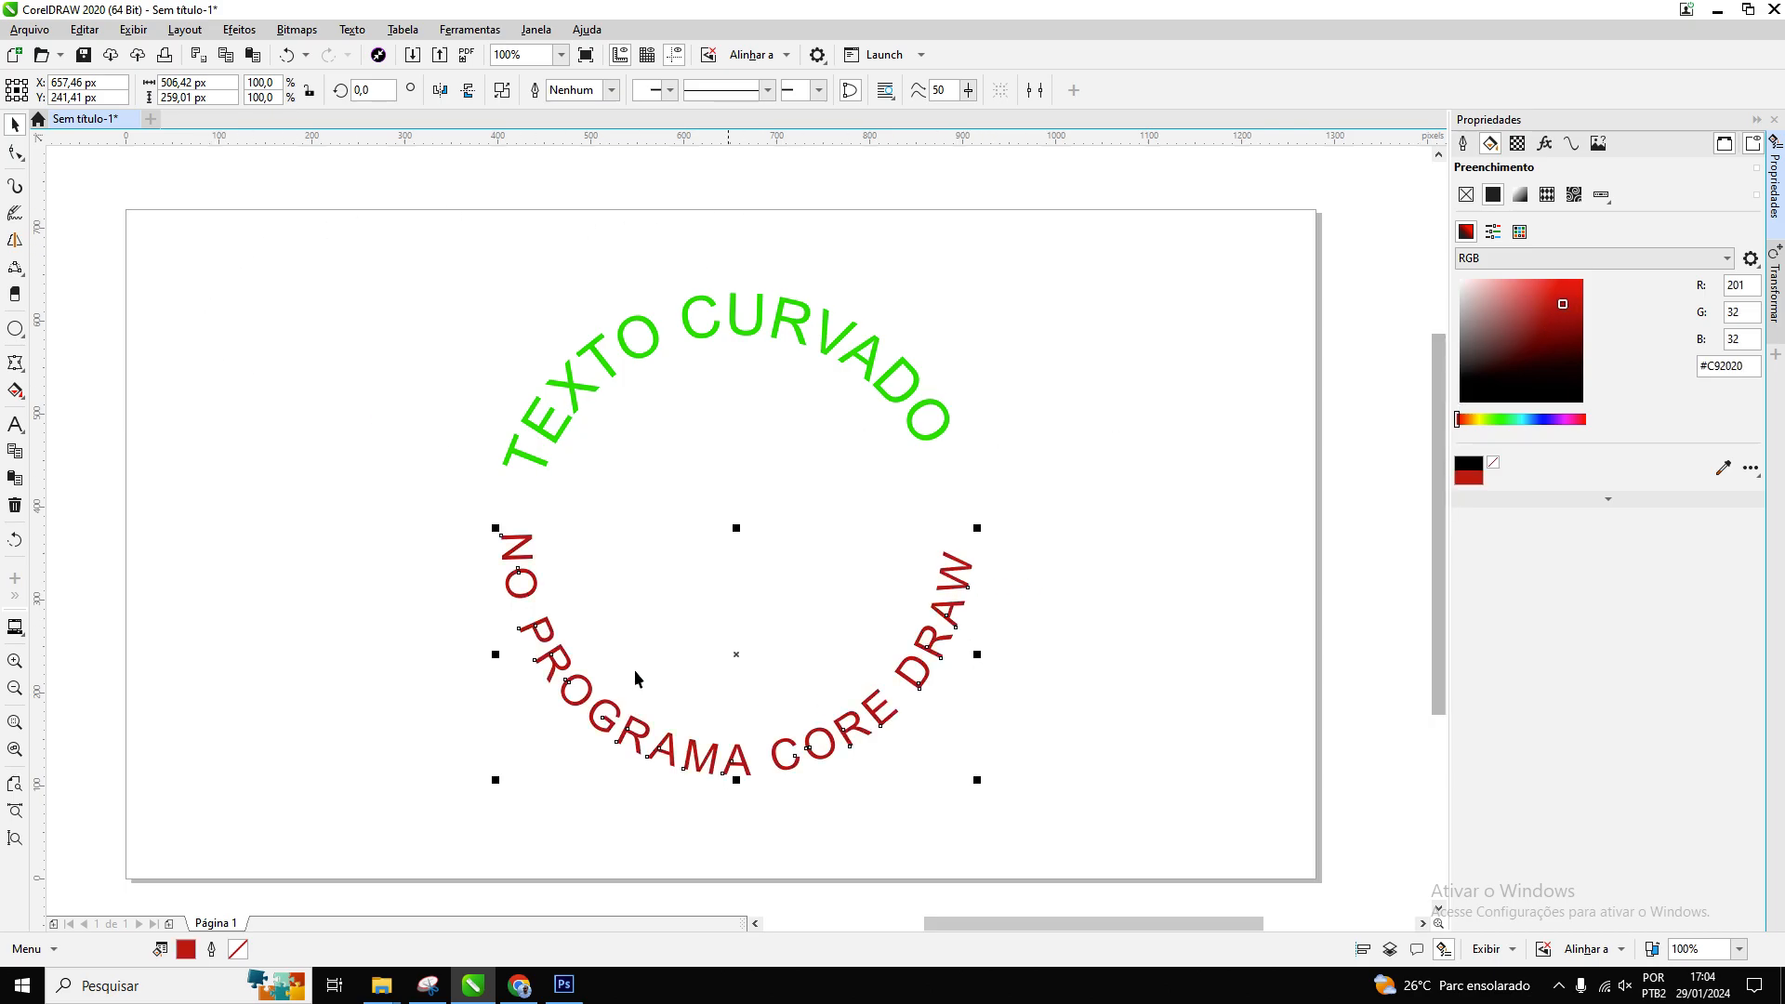